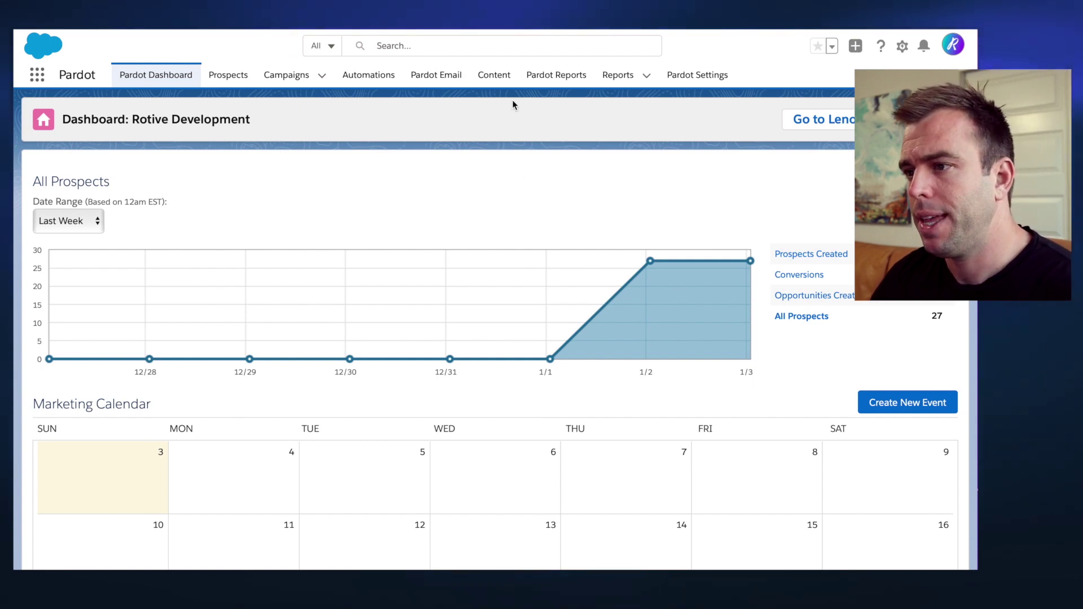
# Step: Open the Landing Pages list under the Content section
pyautogui.click(495, 75)
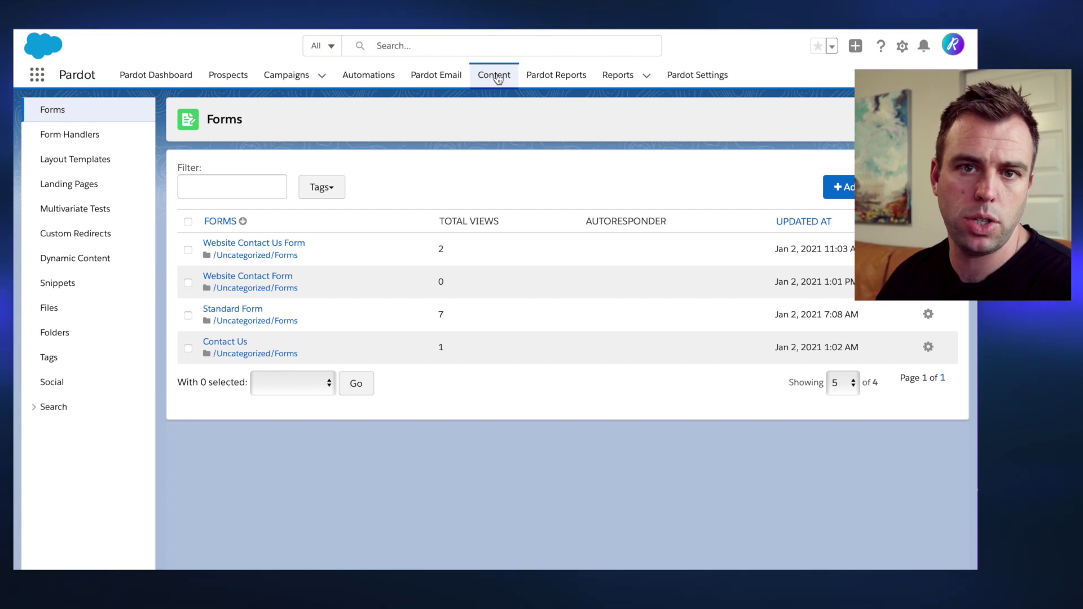
pyautogui.click(68, 183)
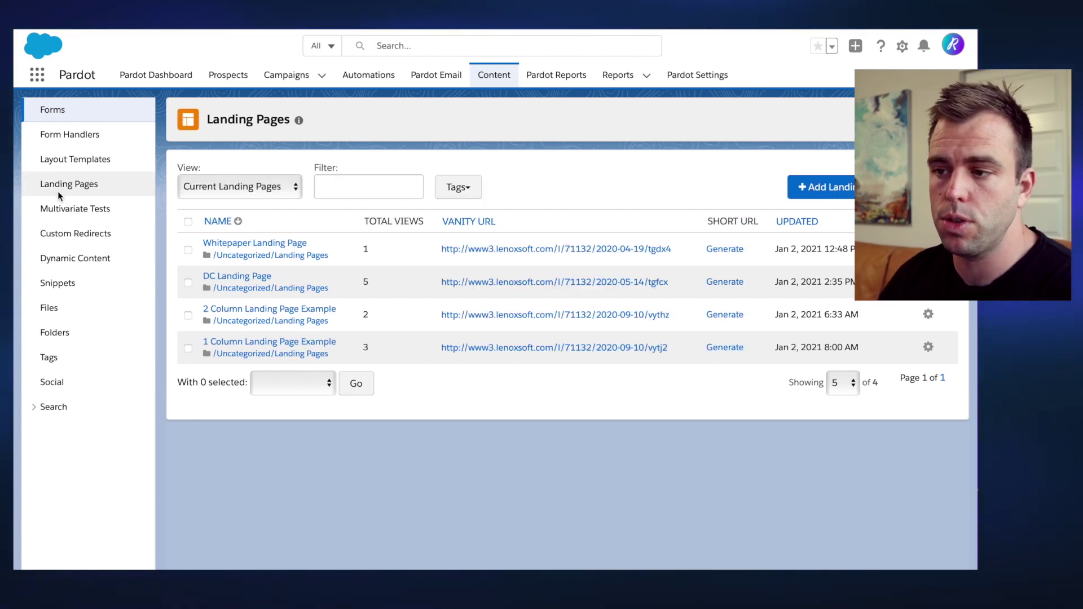
# Step: Start a new landing page named TestTest with the Website Tracking campaign
pyautogui.click(833, 187)
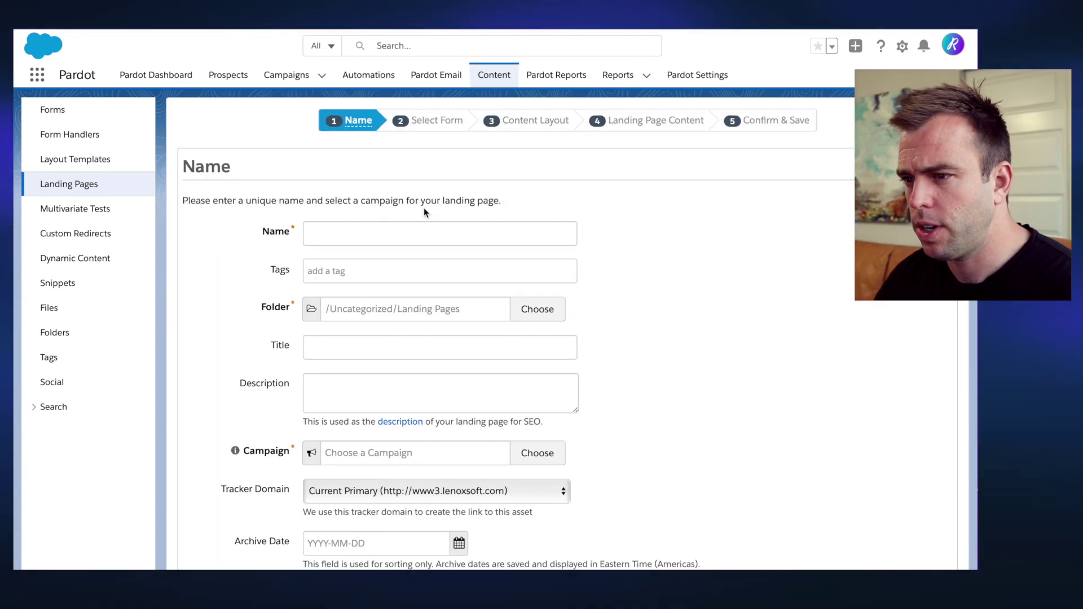
pyautogui.click(401, 234)
pyautogui.write('Test')
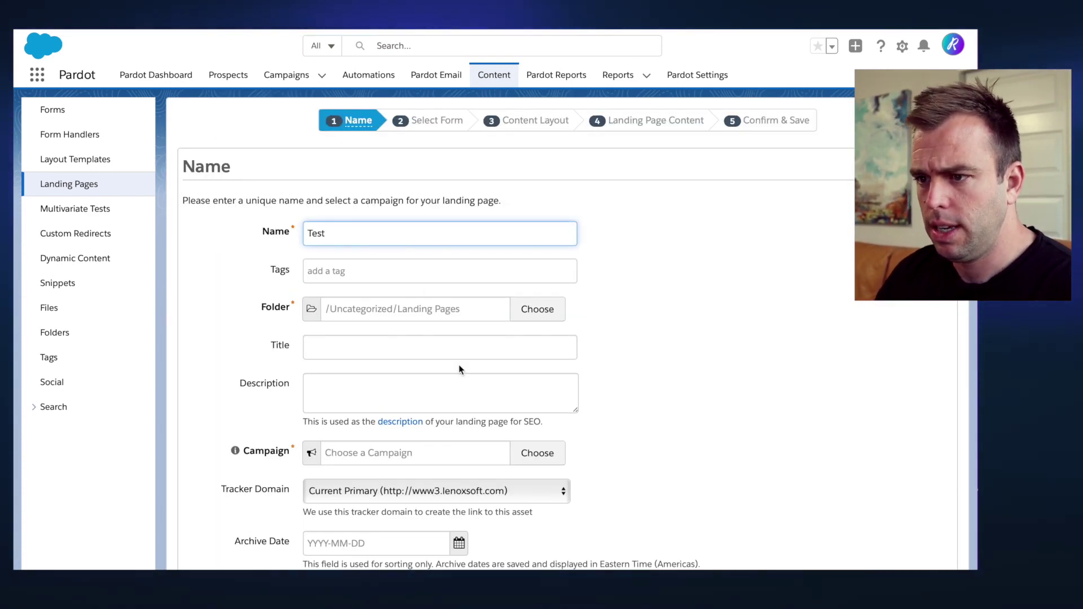
pyautogui.scroll(-1, 458, 365)
pyautogui.write('Test')
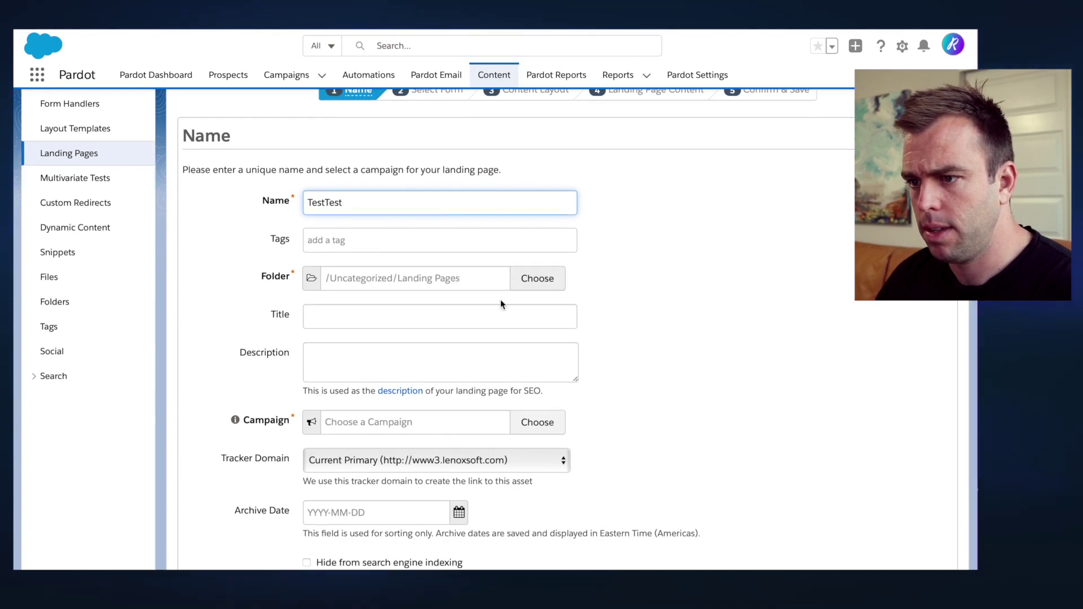
pyautogui.scroll(-2, 515, 280)
pyautogui.scroll(-1, 464, 256)
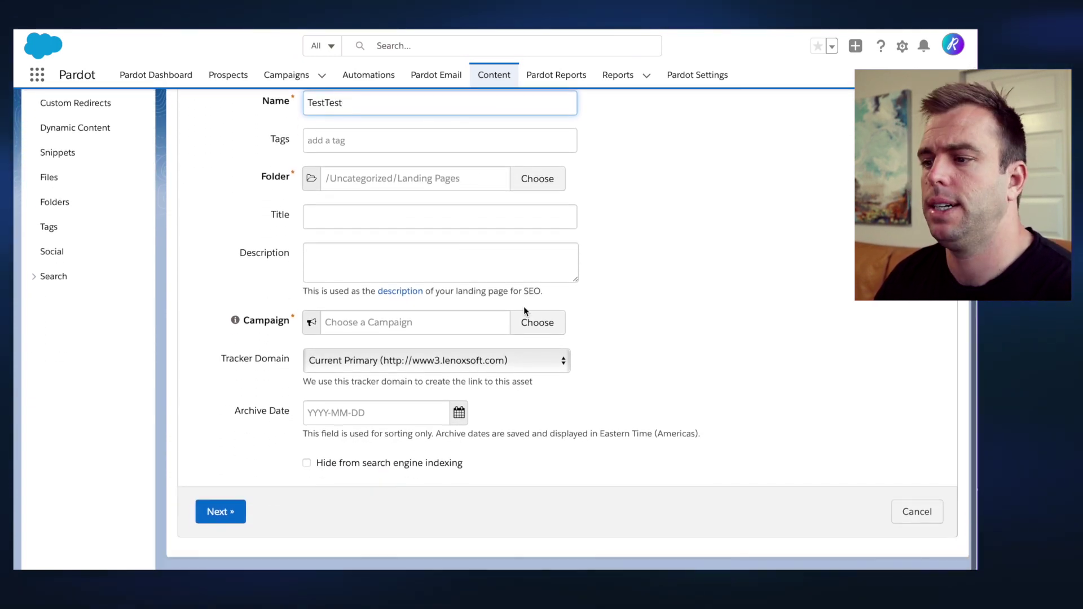
pyautogui.click(529, 320)
pyautogui.scroll(3, 532, 332)
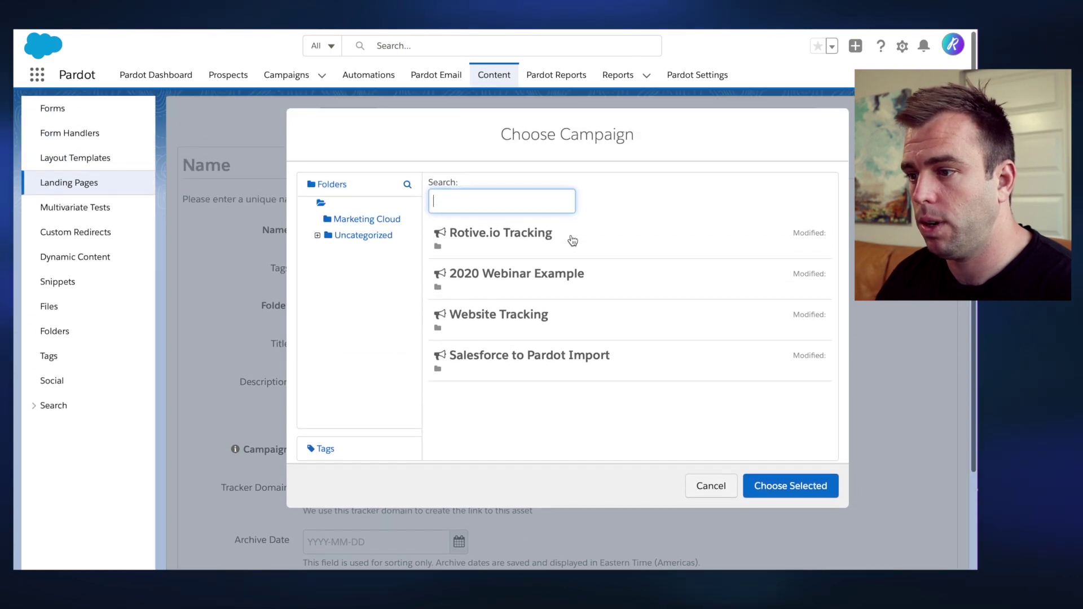
pyautogui.click(536, 319)
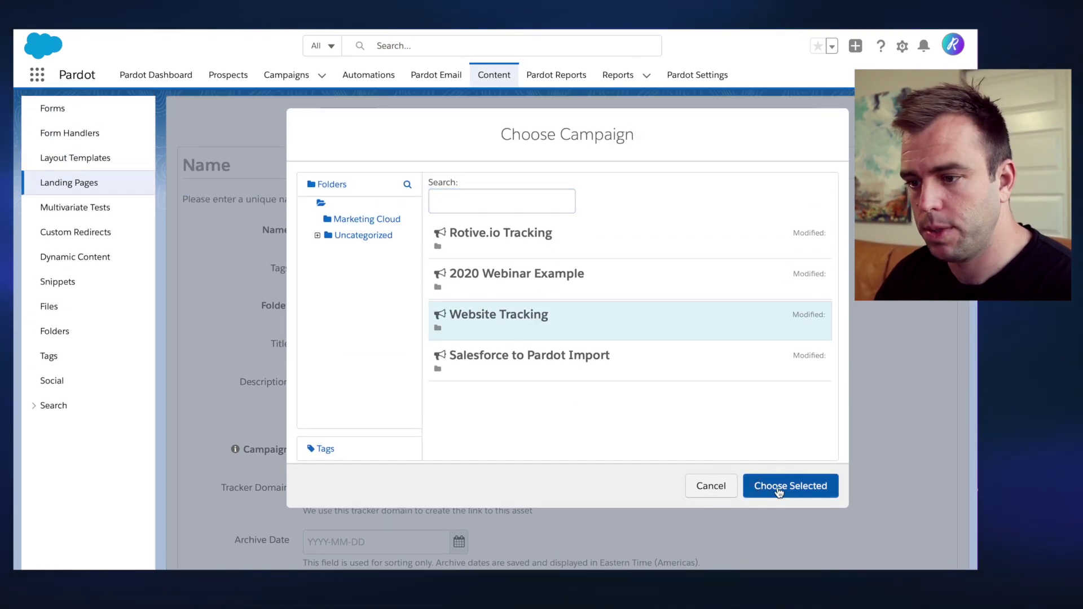
pyautogui.click(787, 486)
pyautogui.scroll(-3, 606, 495)
pyautogui.scroll(-1, 607, 495)
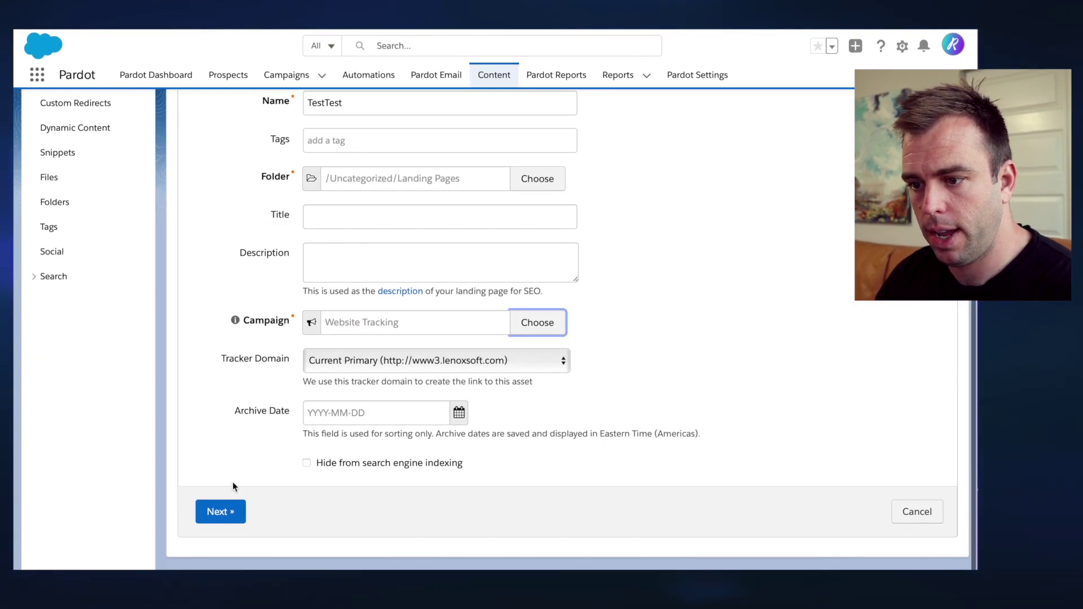
# Step: Continue to form selection and choose the Standard Form
pyautogui.click(221, 511)
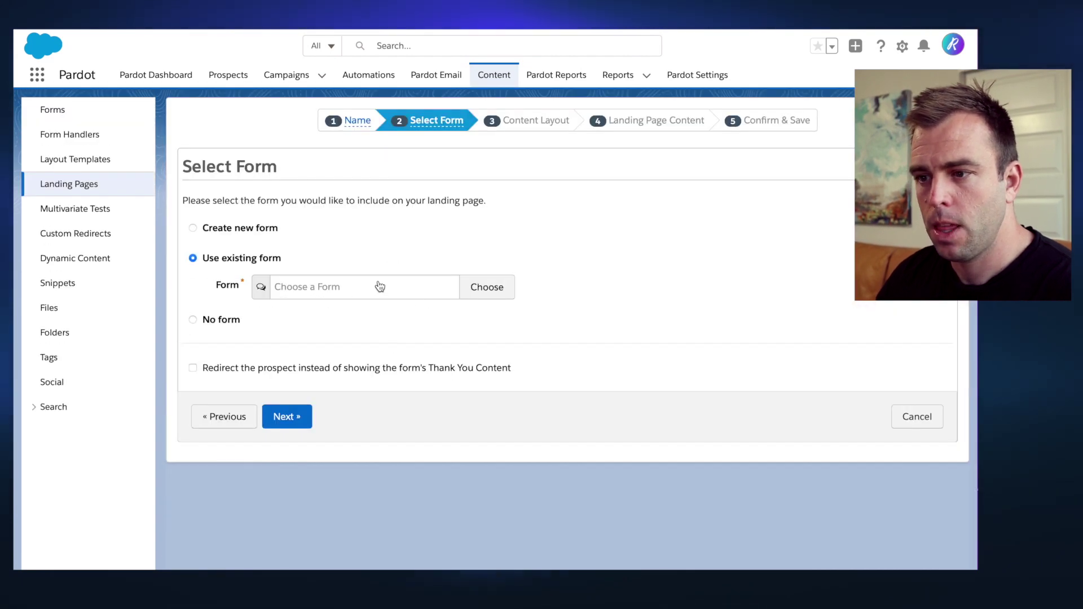
pyautogui.click(370, 291)
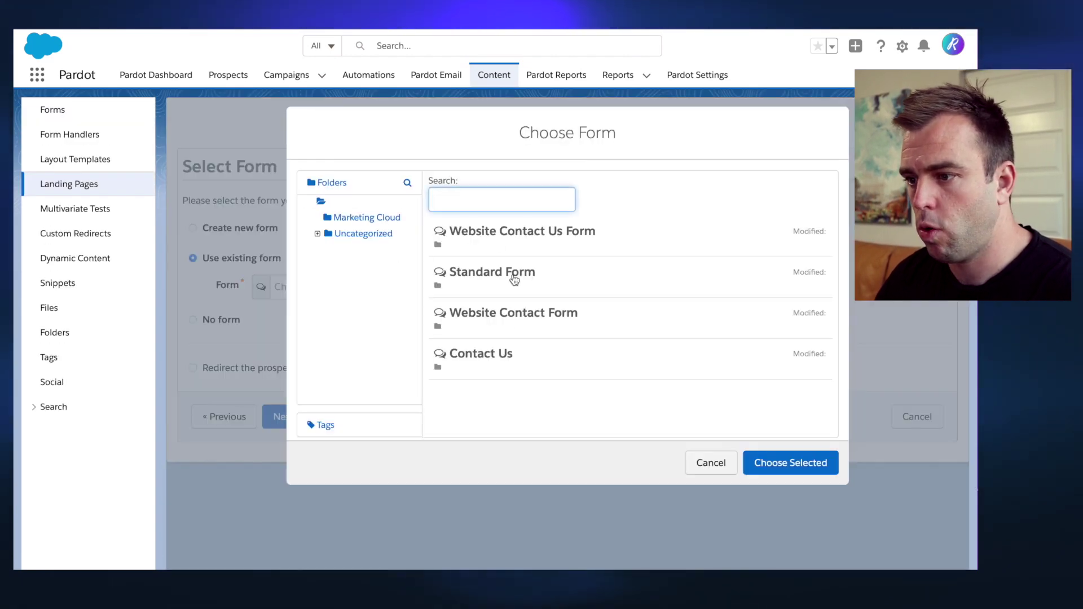
pyautogui.click(580, 279)
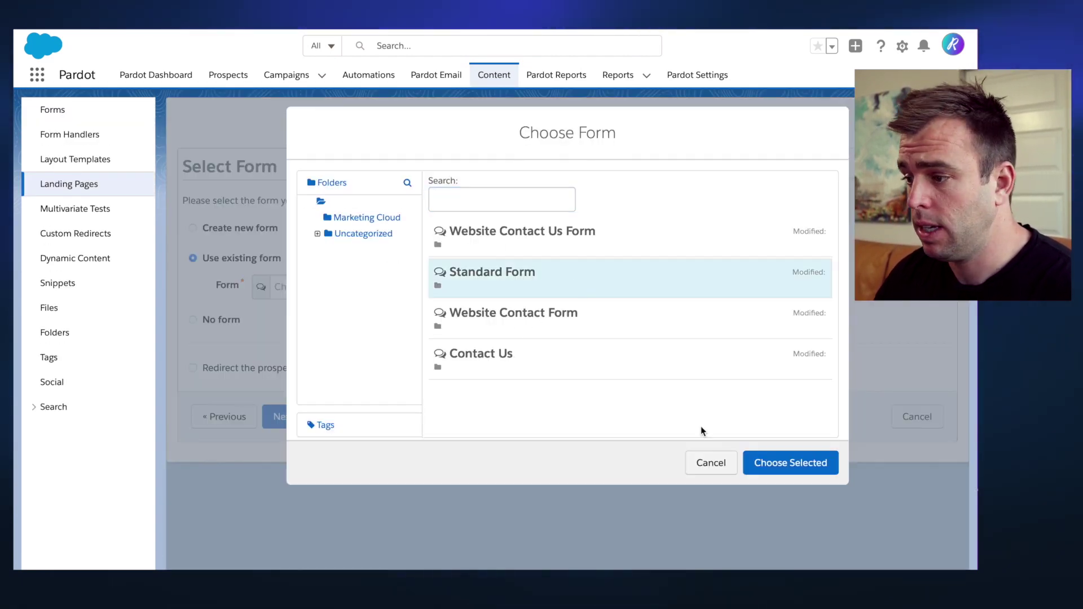
pyautogui.click(790, 464)
# Step: Advance the wizard to step 3, Content Layout
pyautogui.click(292, 416)
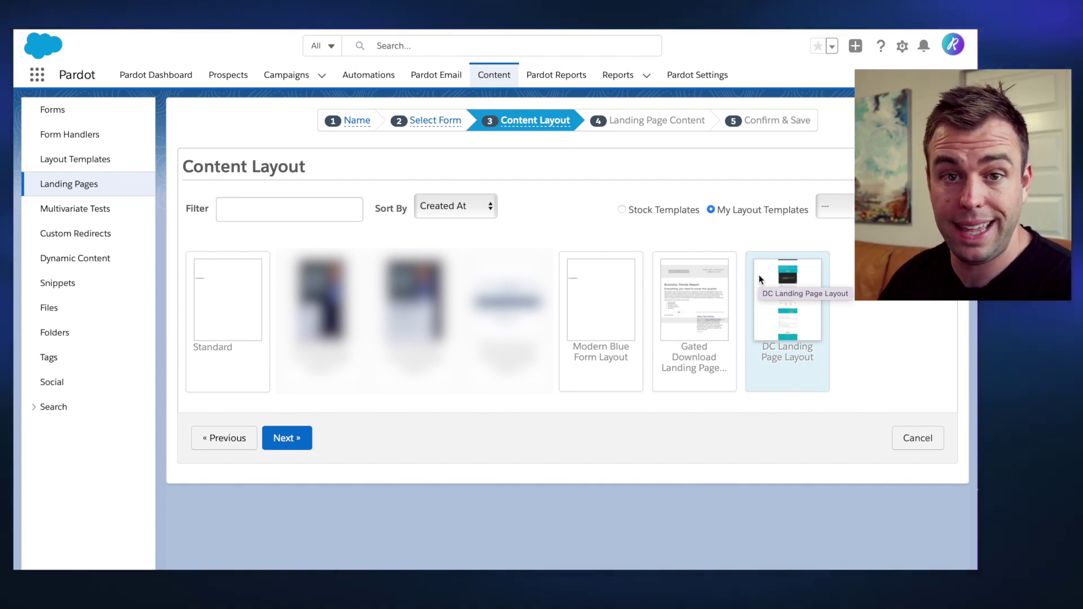
# Step: Apply the stock Centered with 3 Columns layout and continue to the content editor
pyautogui.click(657, 210)
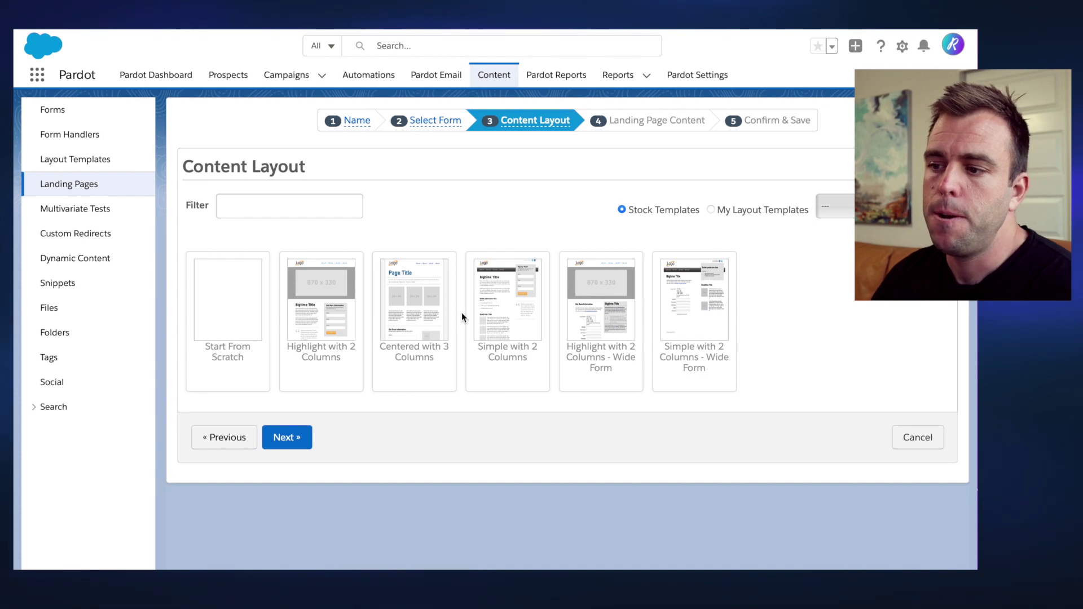
pyautogui.click(420, 318)
pyautogui.click(287, 437)
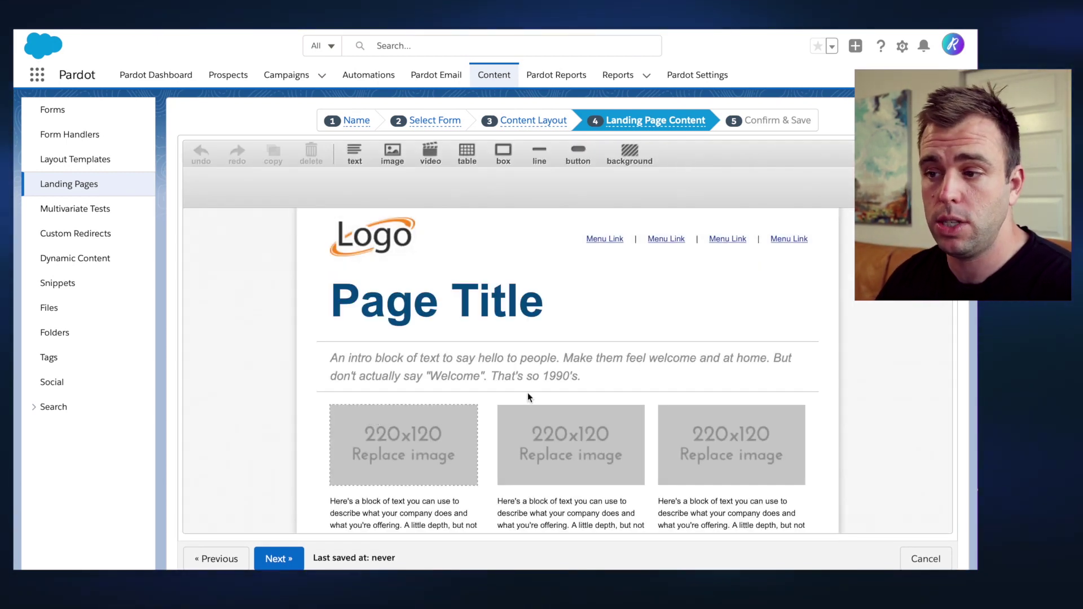
pyautogui.scroll(-2, 577, 386)
pyautogui.scroll(2, 577, 387)
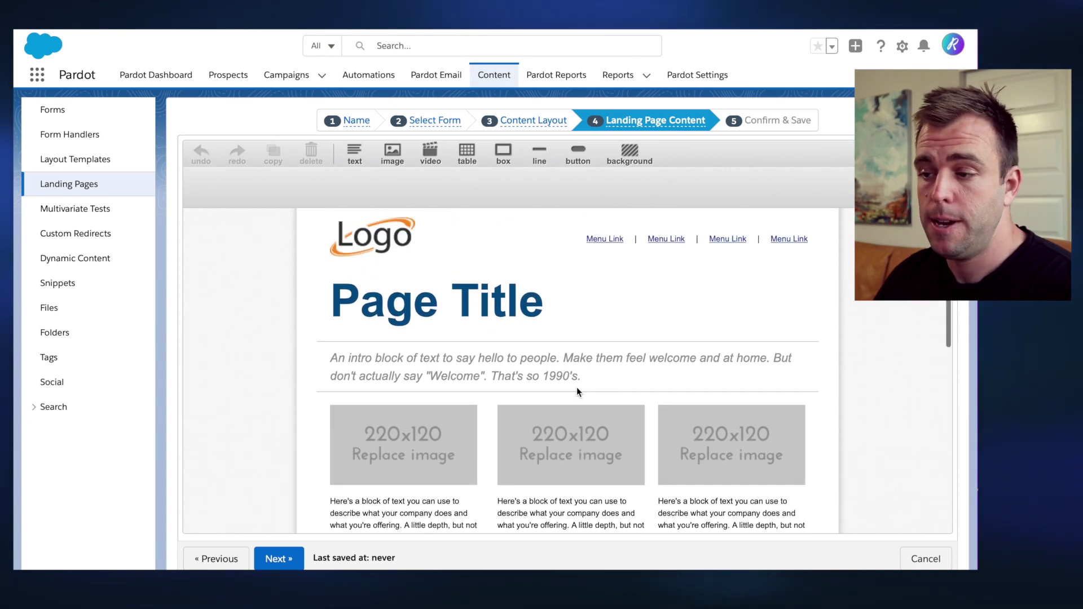
# Step: Reposition the title block, menu links bar and middle placeholder image
pyautogui.click(509, 317)
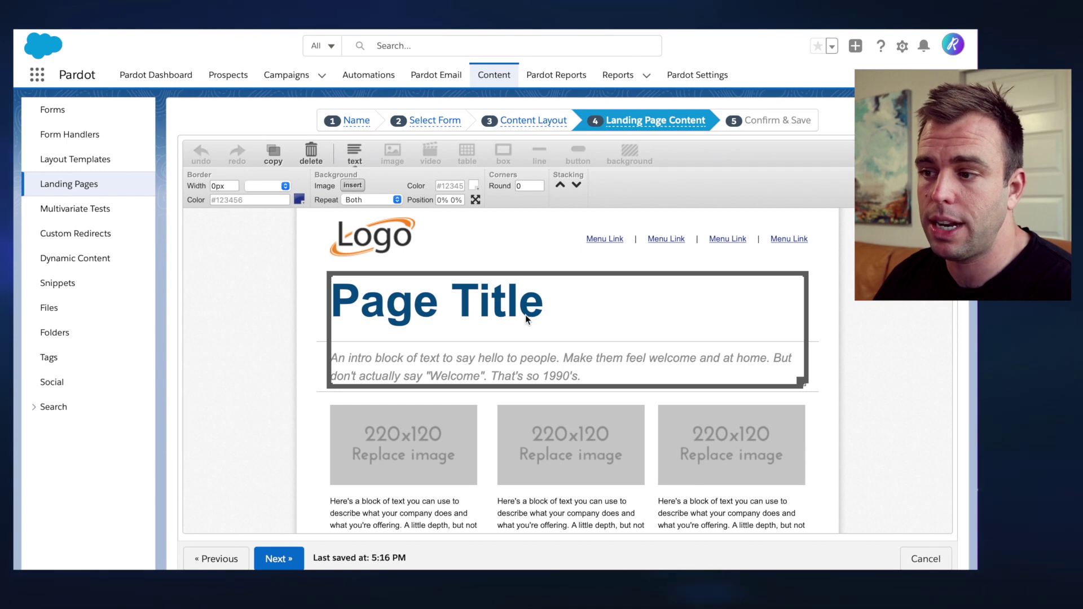
pyautogui.moveTo(526, 315); pyautogui.dragTo(518, 320)
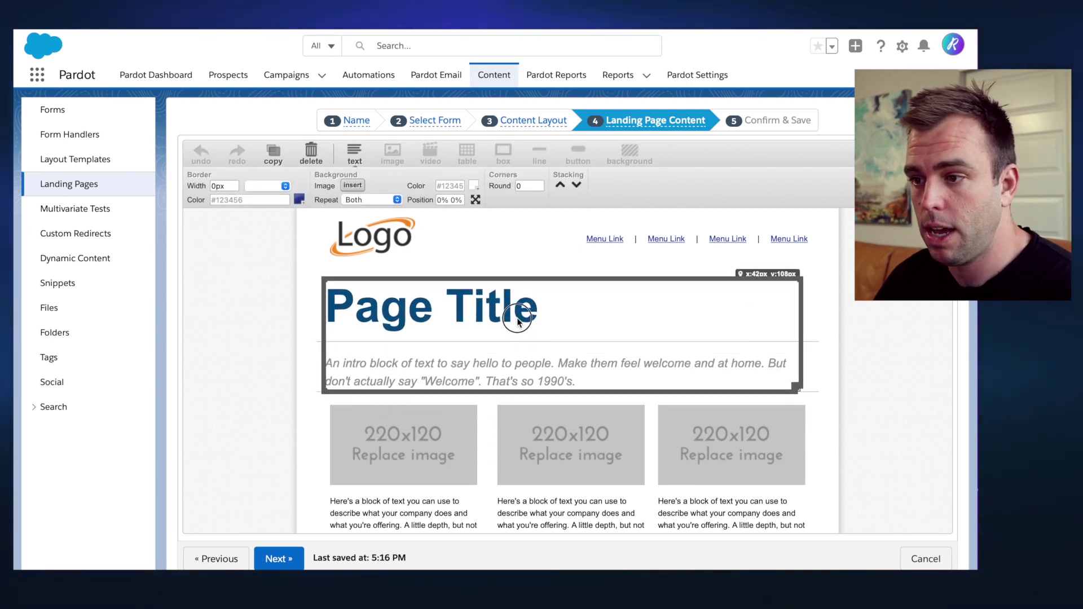
pyautogui.moveTo(601, 239); pyautogui.dragTo(626, 244)
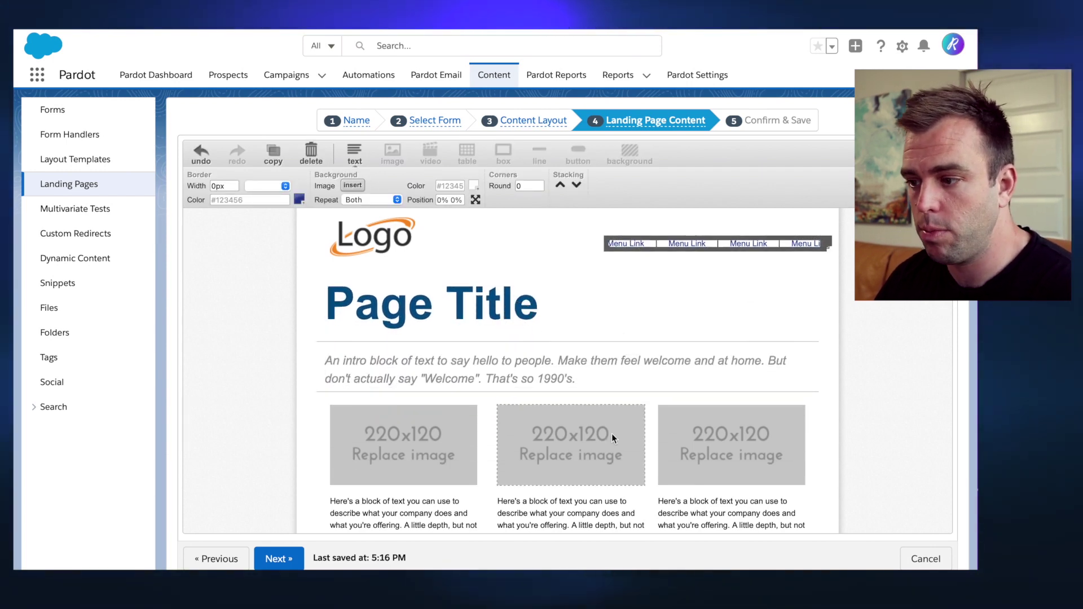
pyautogui.moveTo(576, 483); pyautogui.dragTo(576, 491)
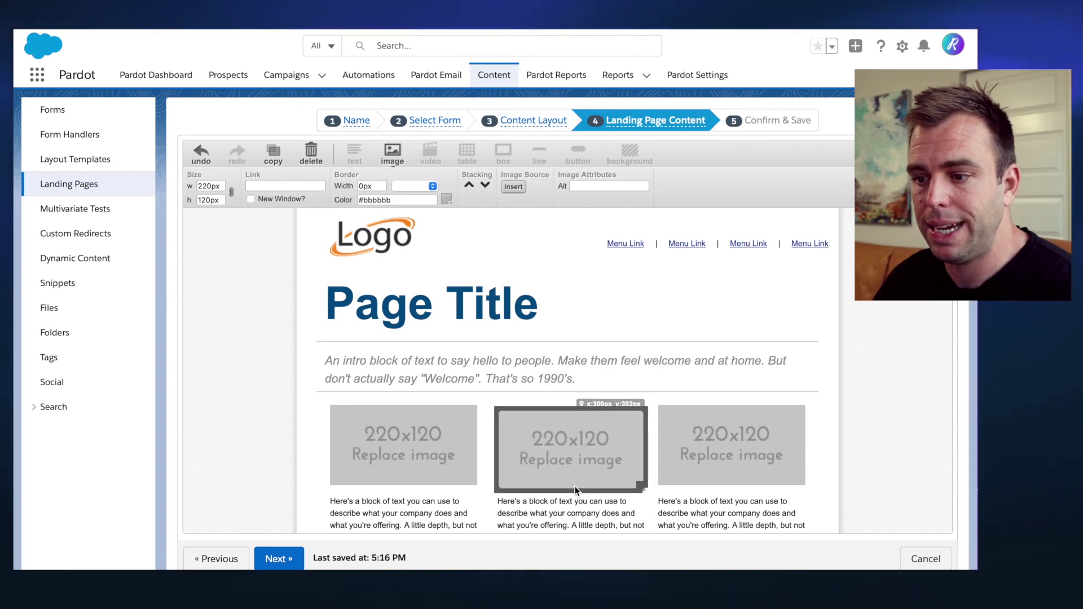
pyautogui.scroll(-2, 576, 491)
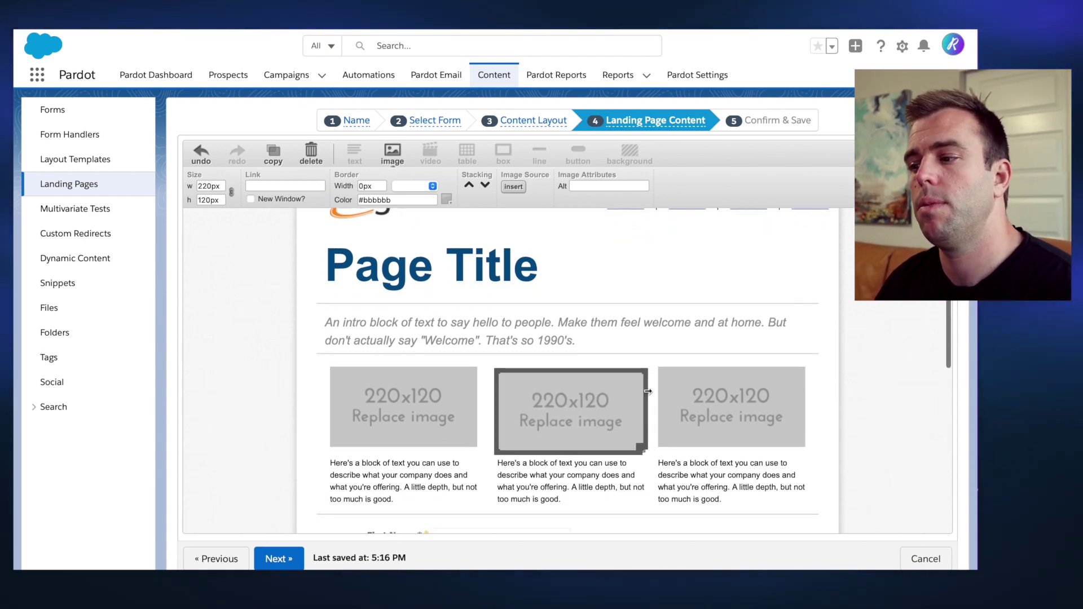
pyautogui.scroll(2, 648, 391)
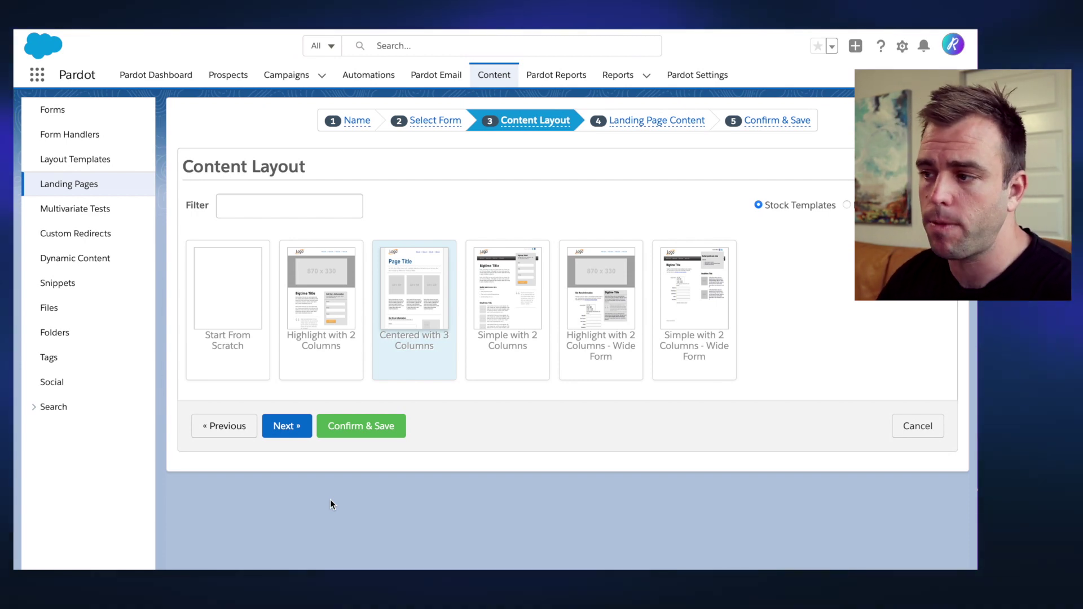
# Step: Switch back to My Layout Templates and select the Gated Download Landing Page layout
pyautogui.click(846, 205)
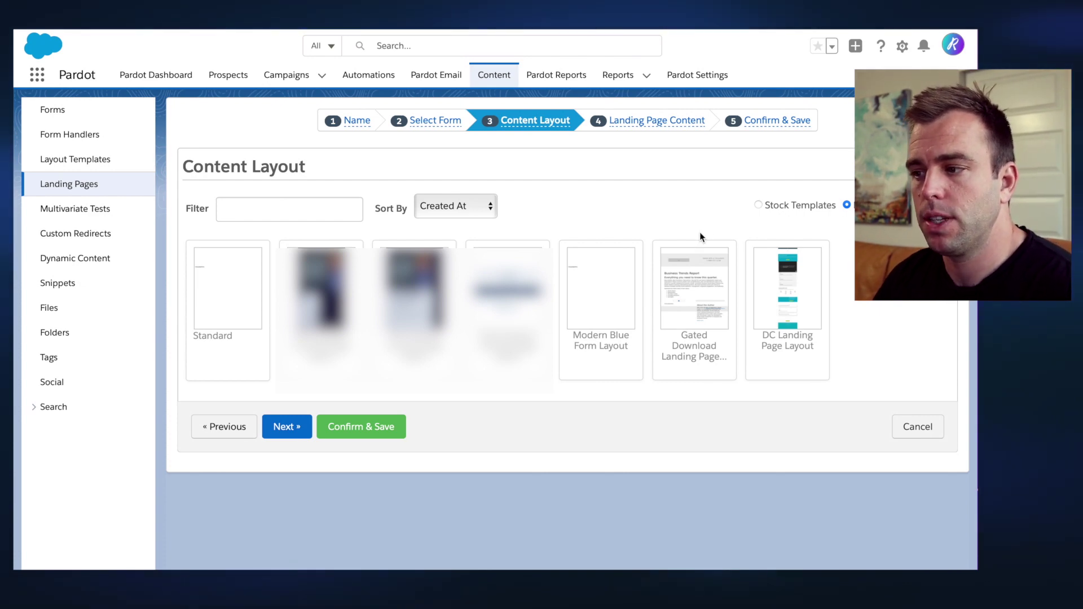
pyautogui.click(685, 288)
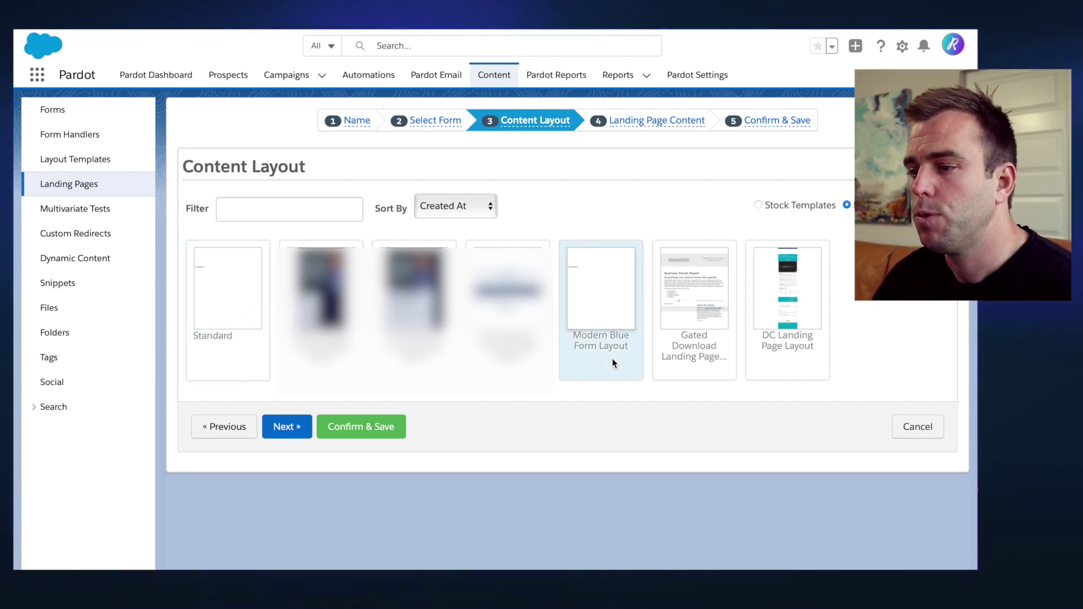
# Step: Confirm replacing the page content with the Gated Download layout
pyautogui.click(710, 309)
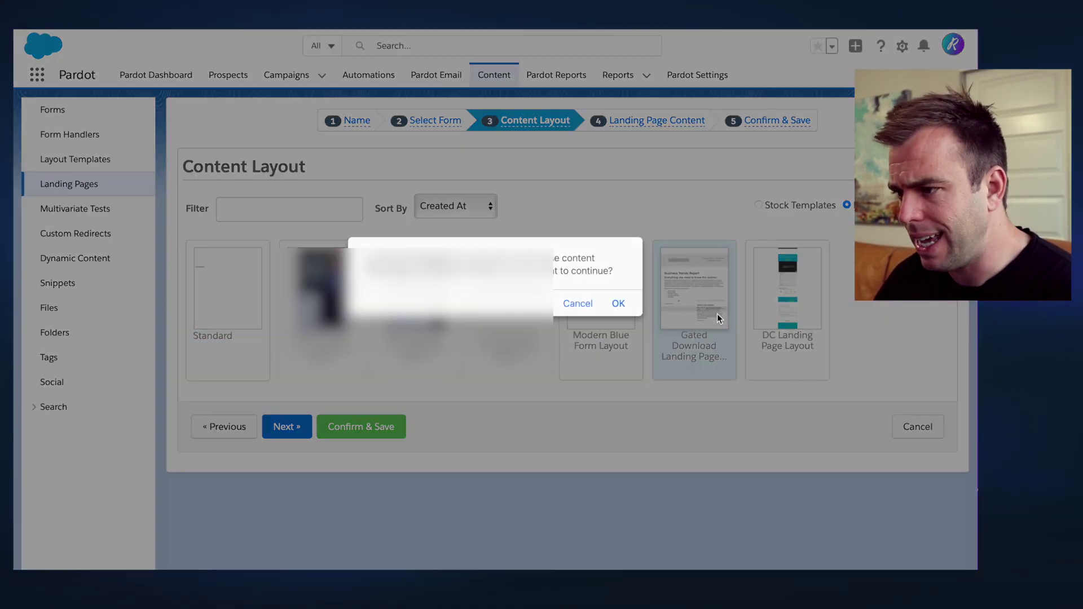
pyautogui.click(619, 303)
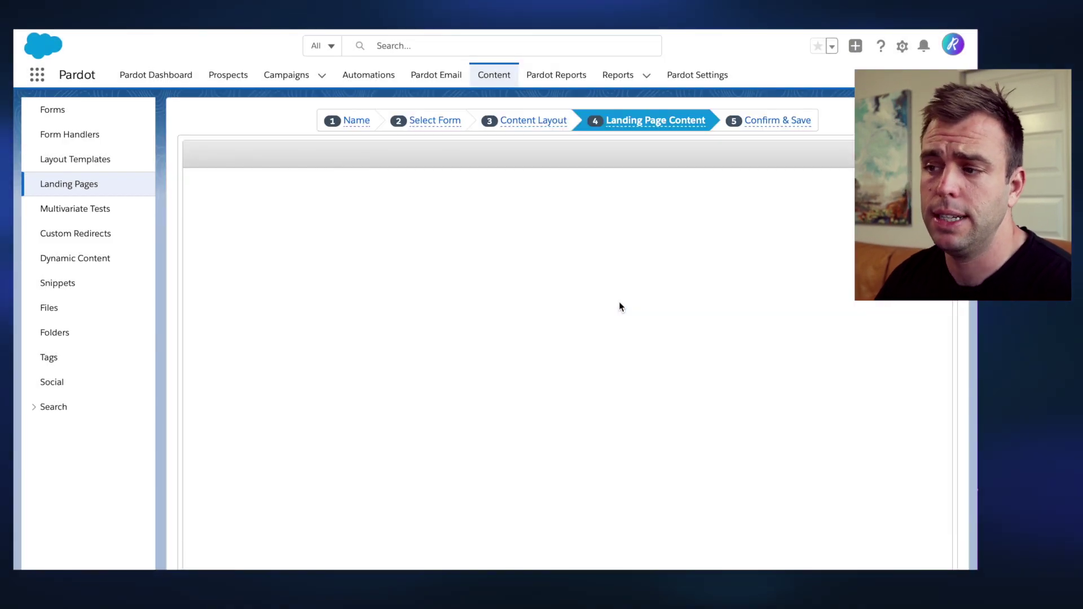
pyautogui.scroll(-3, 597, 328)
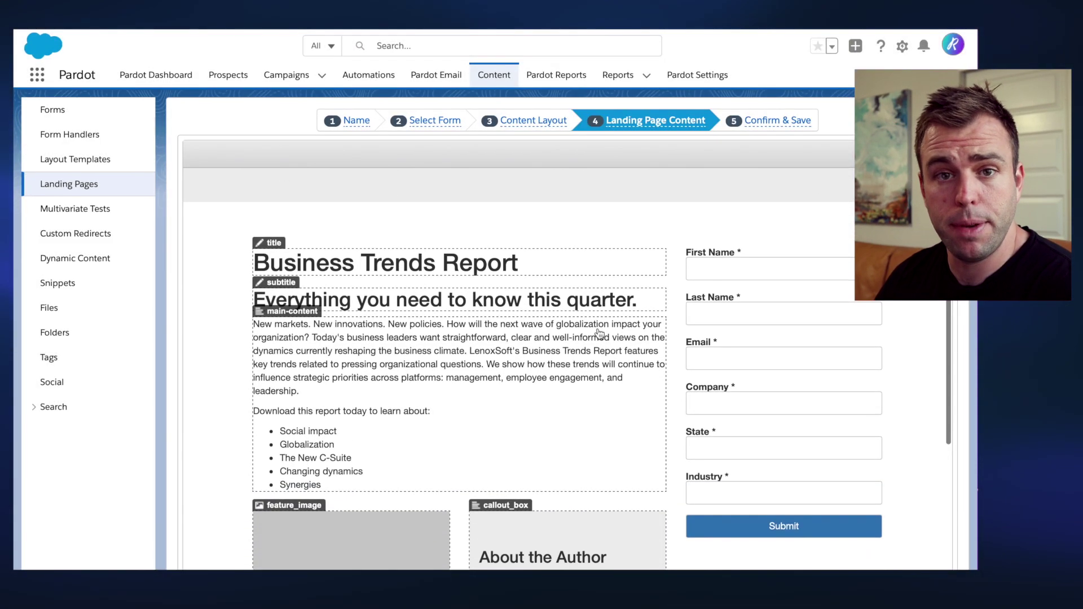
pyautogui.scroll(-1, 597, 333)
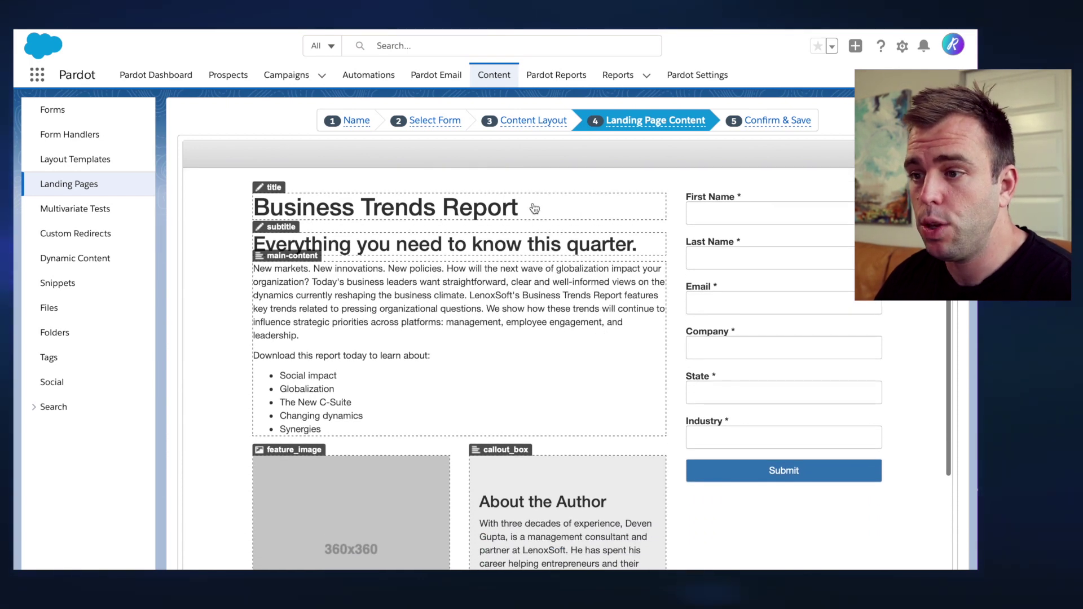
pyautogui.scroll(-1, 483, 335)
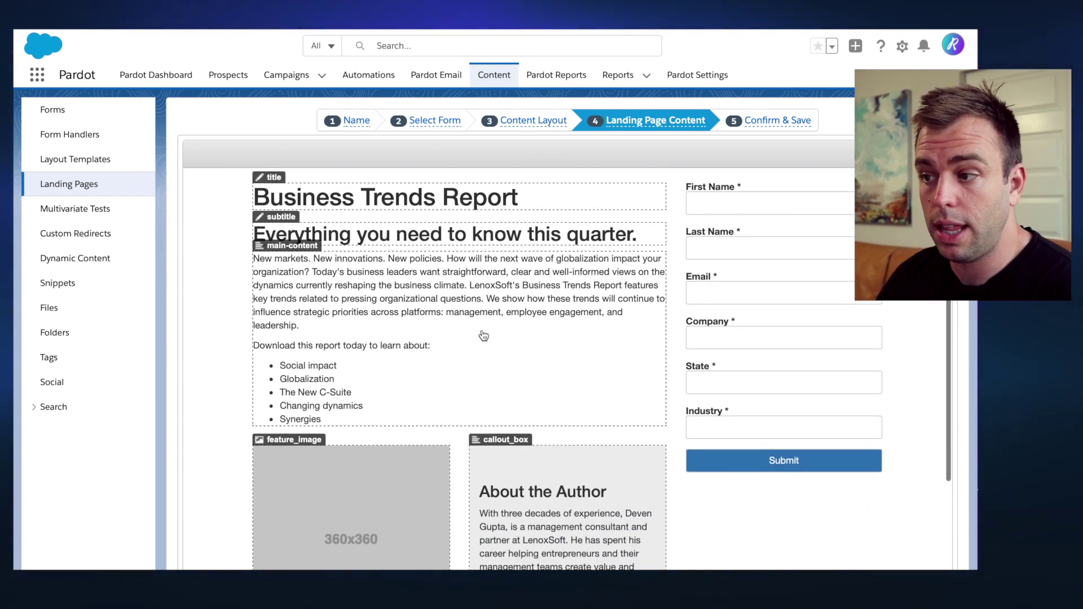
pyautogui.scroll(-1, 497, 386)
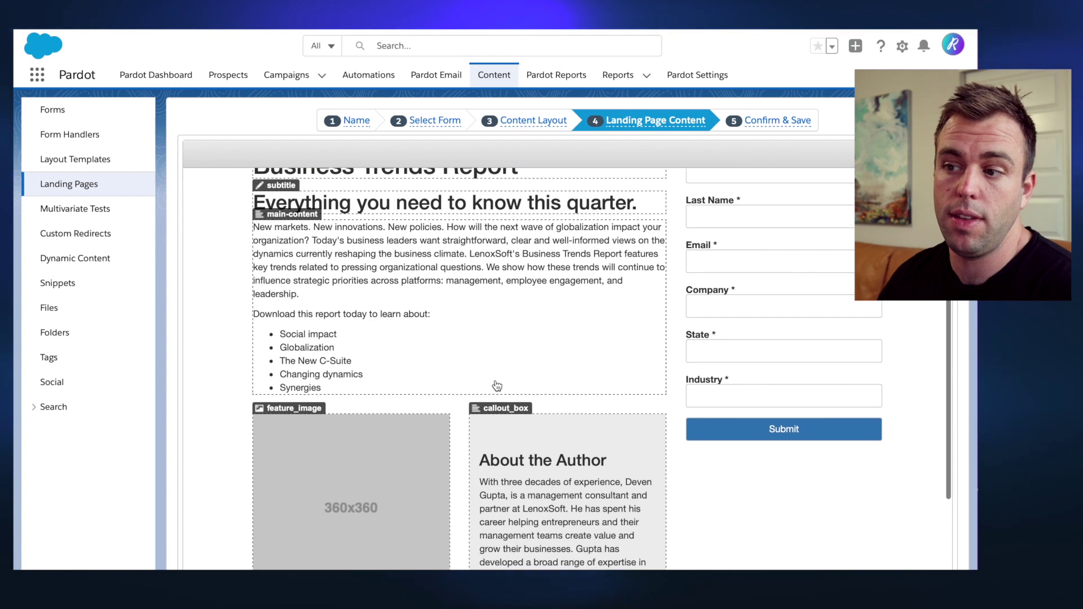
pyautogui.scroll(-2, 497, 386)
pyautogui.scroll(-2, 497, 387)
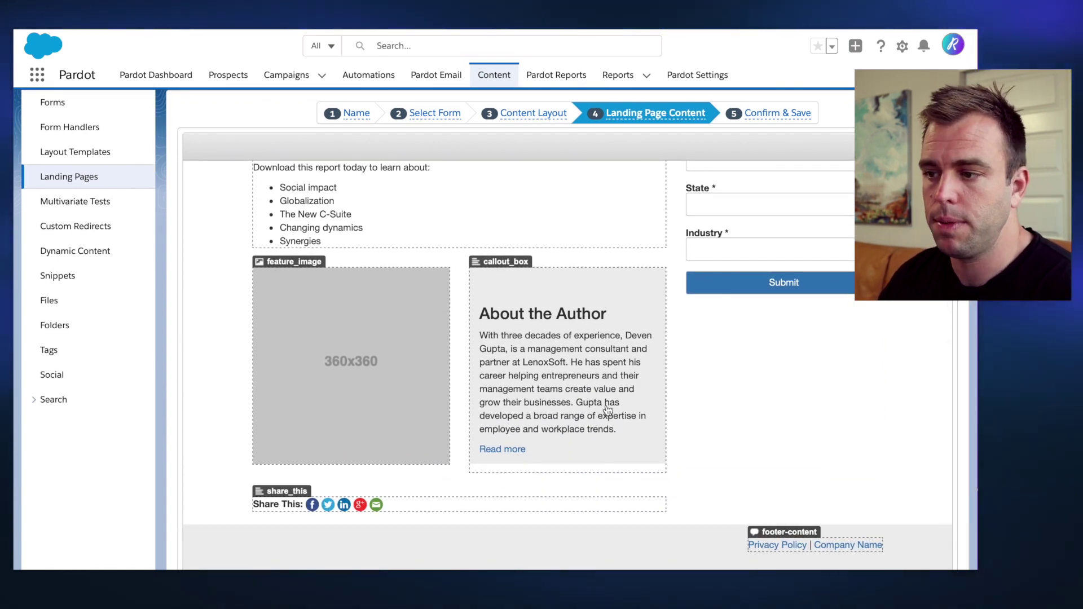
pyautogui.doubleClick(522, 364)
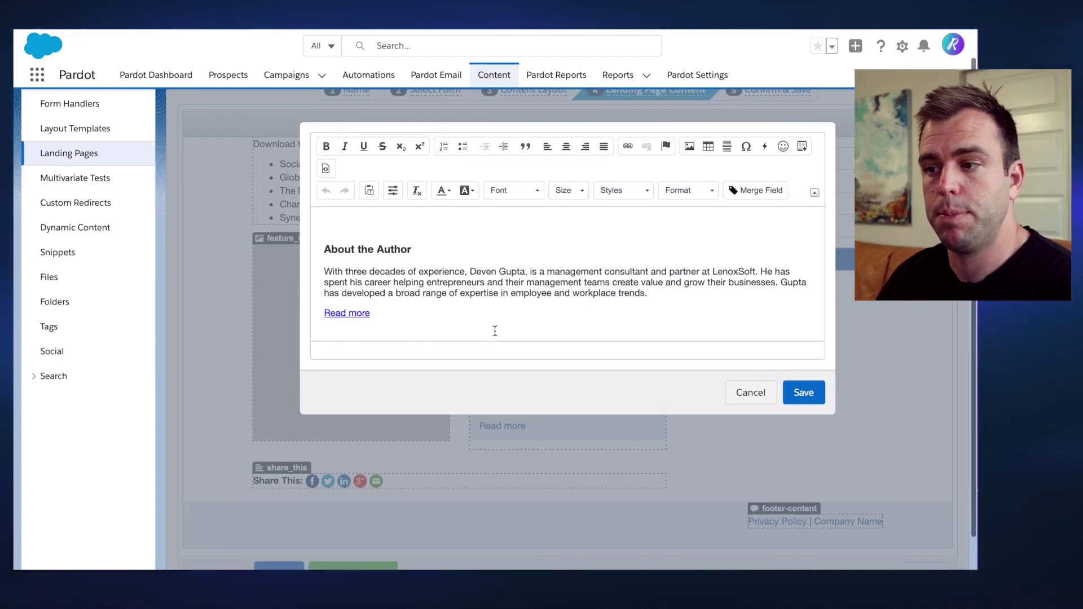
pyautogui.click(520, 317)
pyautogui.hotkey('ctrl', 'a')
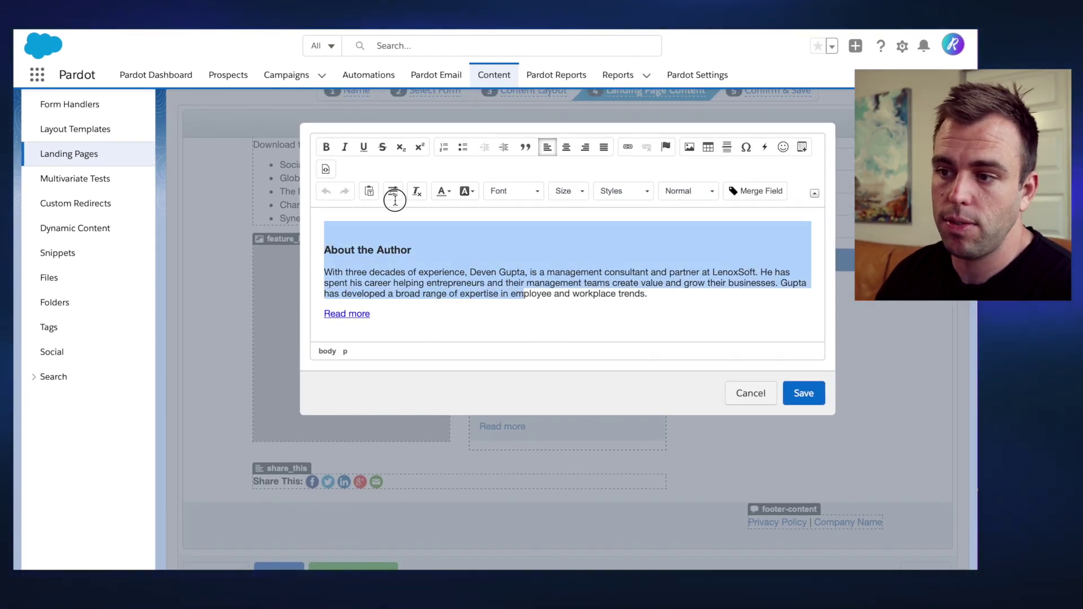
pyautogui.click(751, 392)
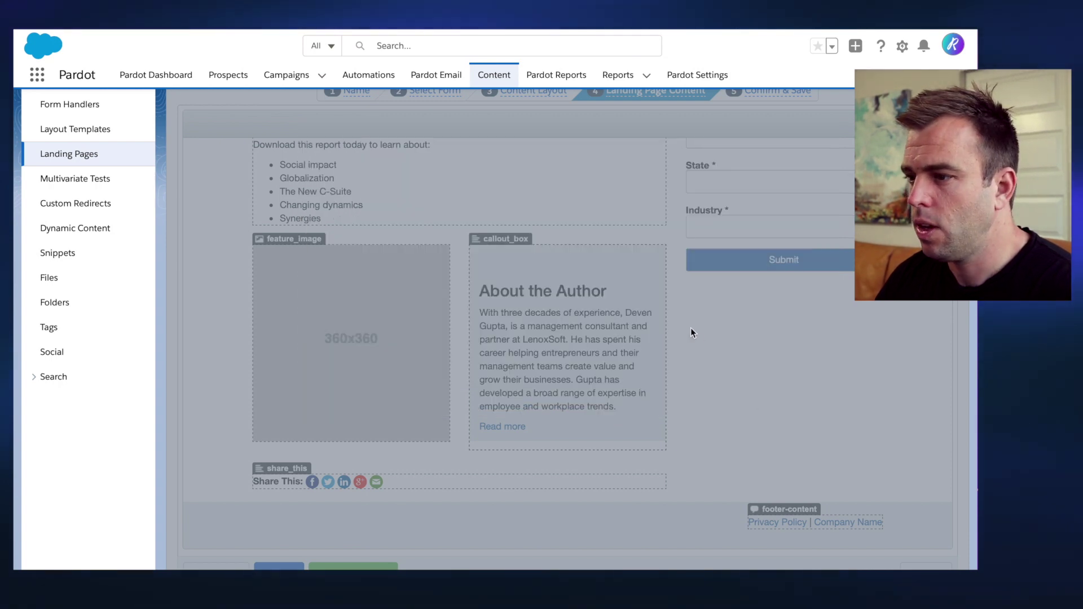
pyautogui.scroll(5, 690, 327)
pyautogui.scroll(5, 690, 327)
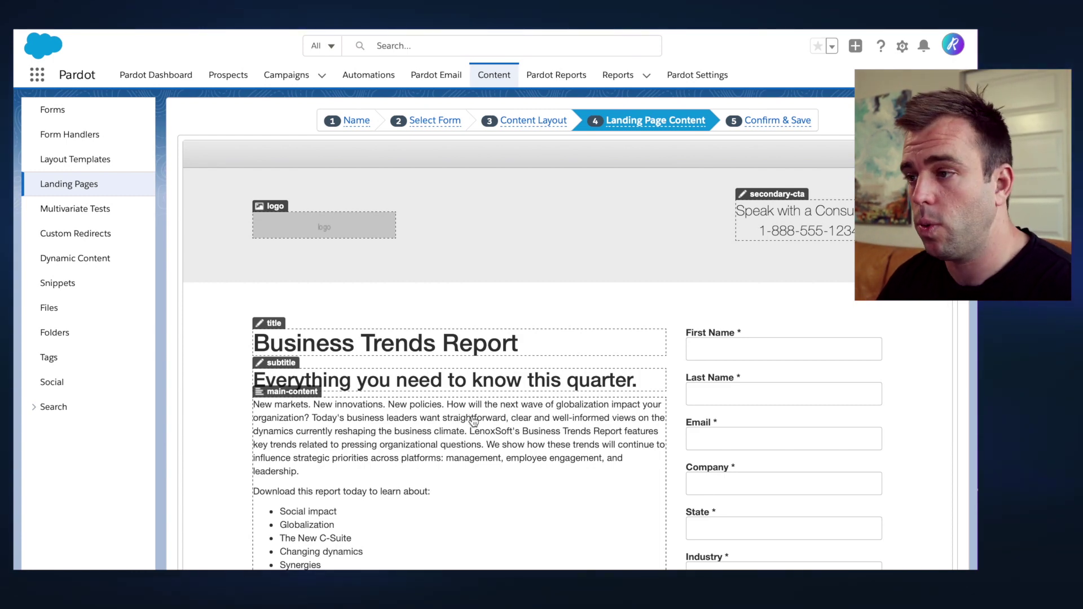
# Step: Open the Layout Templates list from the sidebar
pyautogui.click(90, 160)
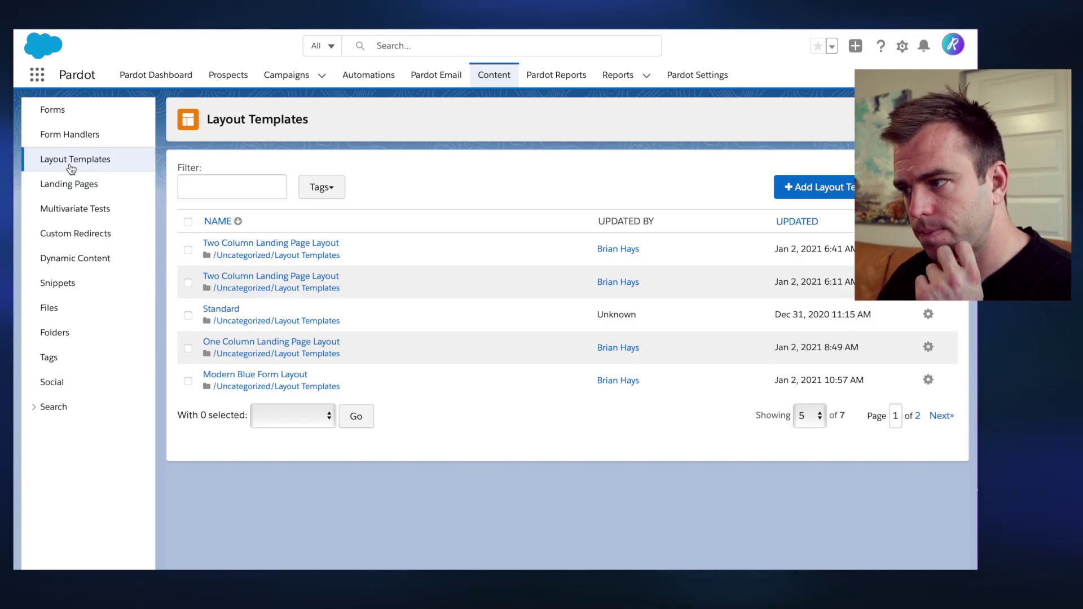
# Step: Create a new layout template and inspect its default HTML and %%content%% tag
pyautogui.click(817, 188)
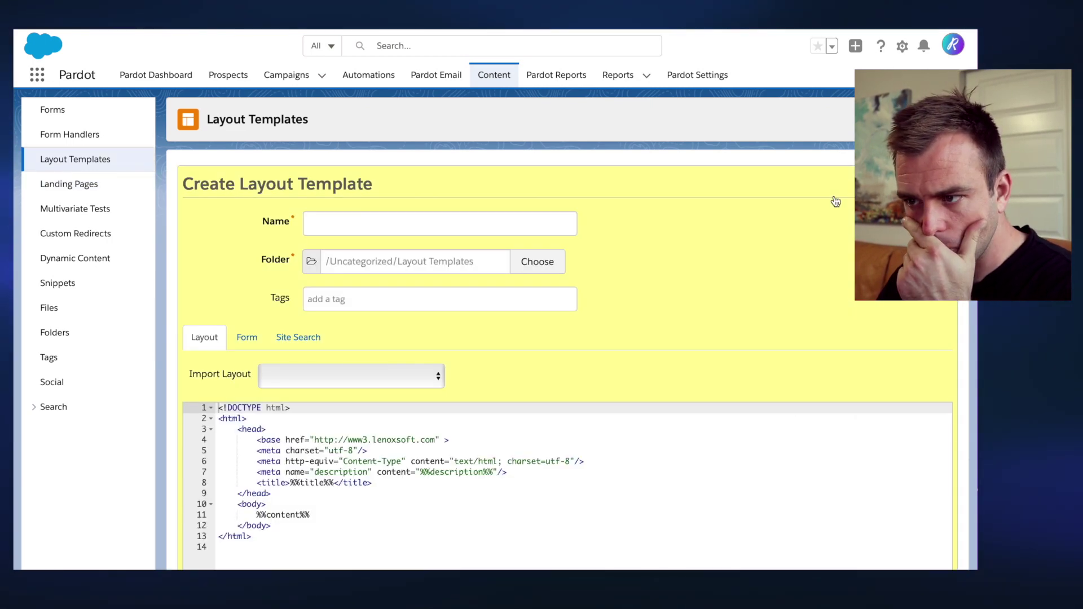
pyautogui.scroll(-2, 760, 219)
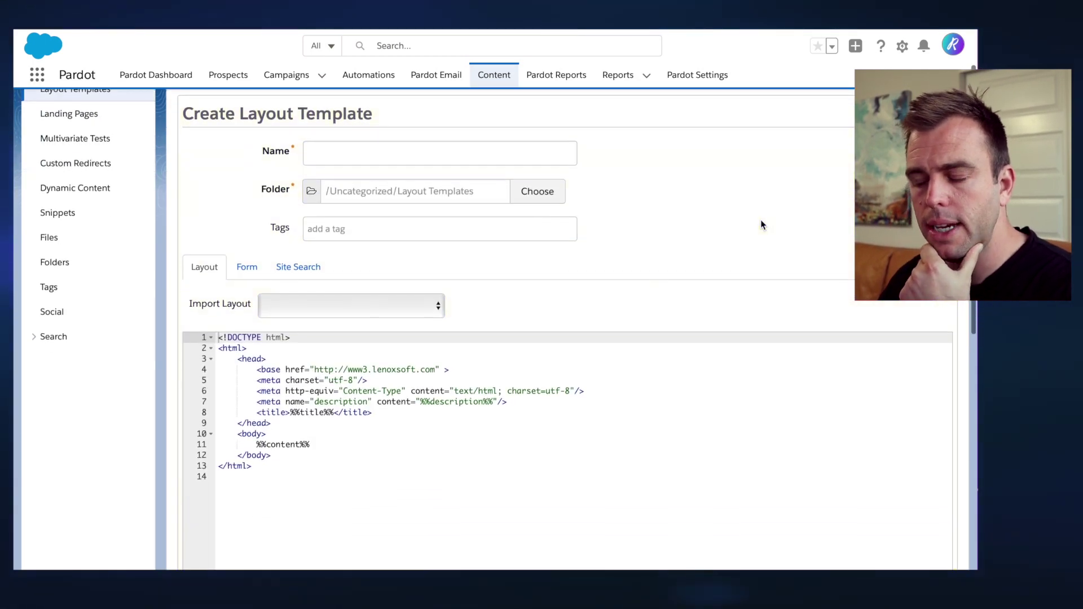
pyautogui.scroll(-1, 761, 219)
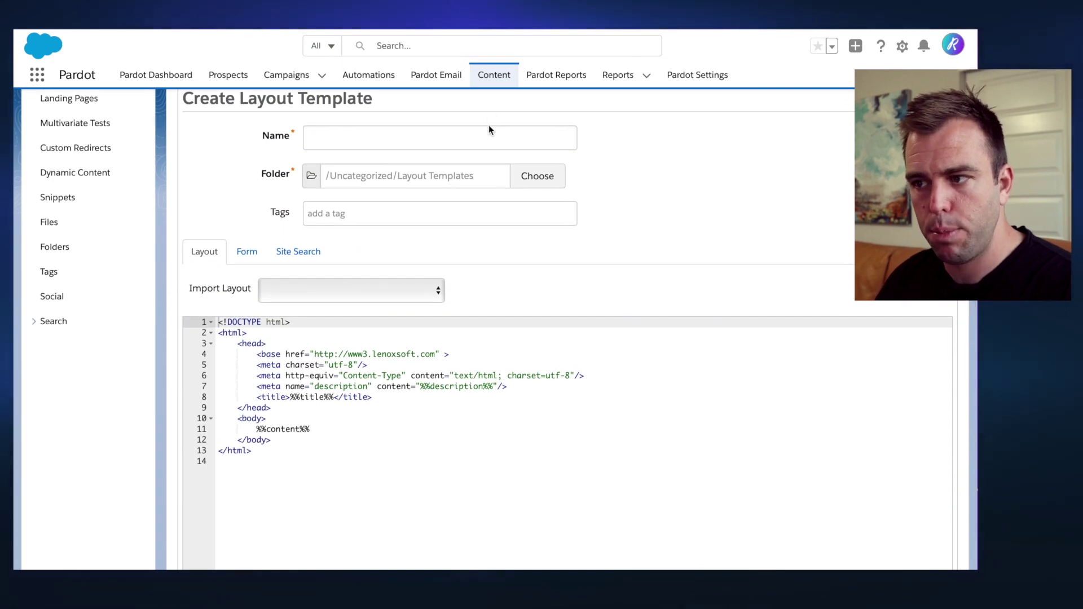
pyautogui.scroll(-1, 459, 242)
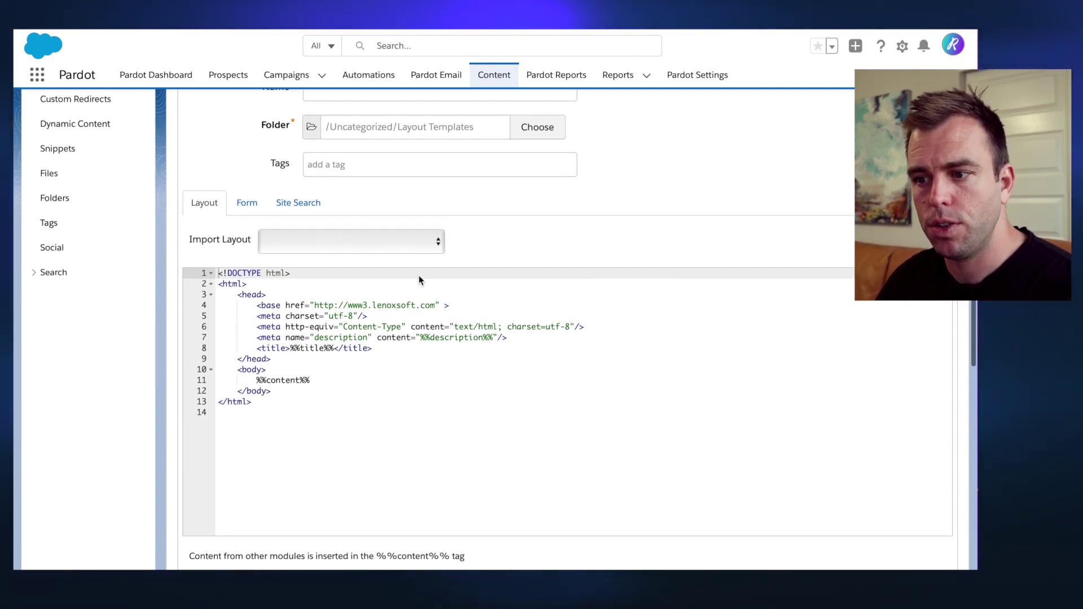
pyautogui.moveTo(254, 415)
pyautogui.mouseDown()
pyautogui.moveTo(220, 369)
pyautogui.moveTo(218, 273)
pyautogui.mouseUp()
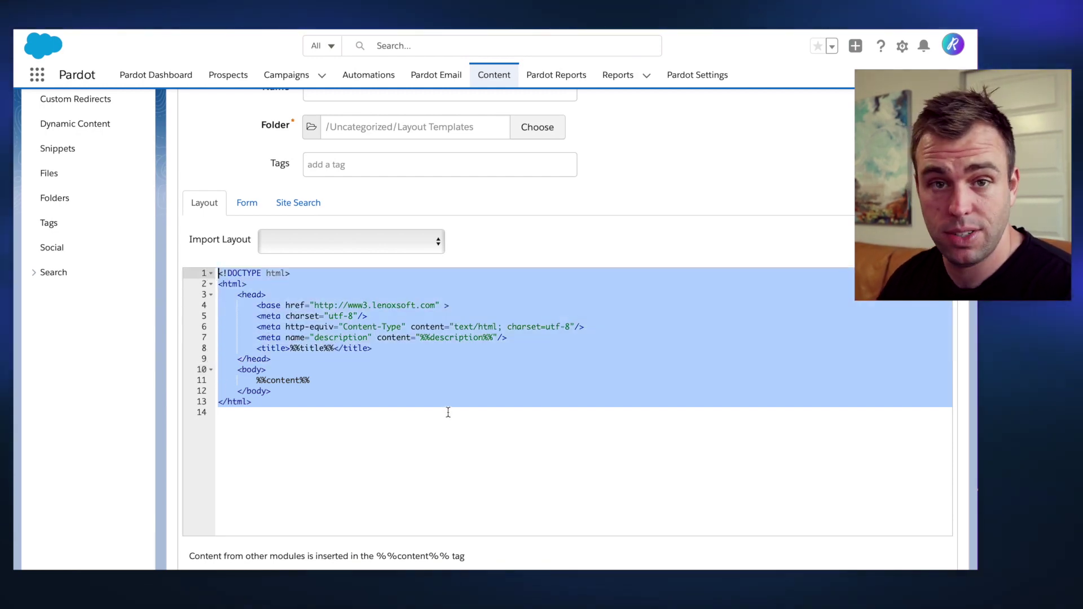
pyautogui.click(395, 382)
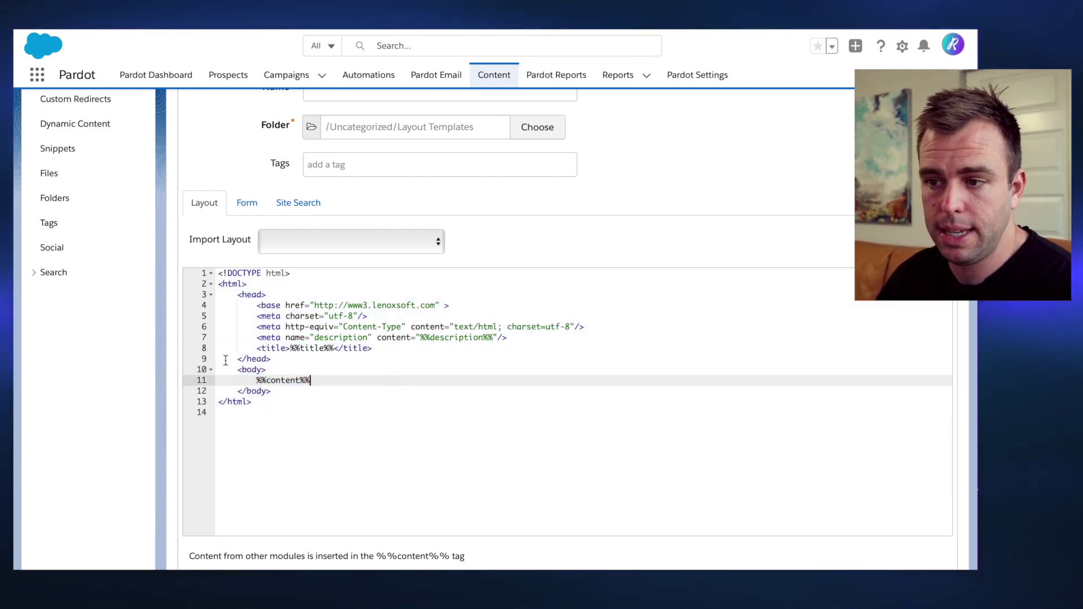
pyautogui.moveTo(237, 369); pyautogui.dragTo(379, 389)
pyautogui.click(345, 385)
pyautogui.moveTo(312, 380); pyautogui.dragTo(248, 380)
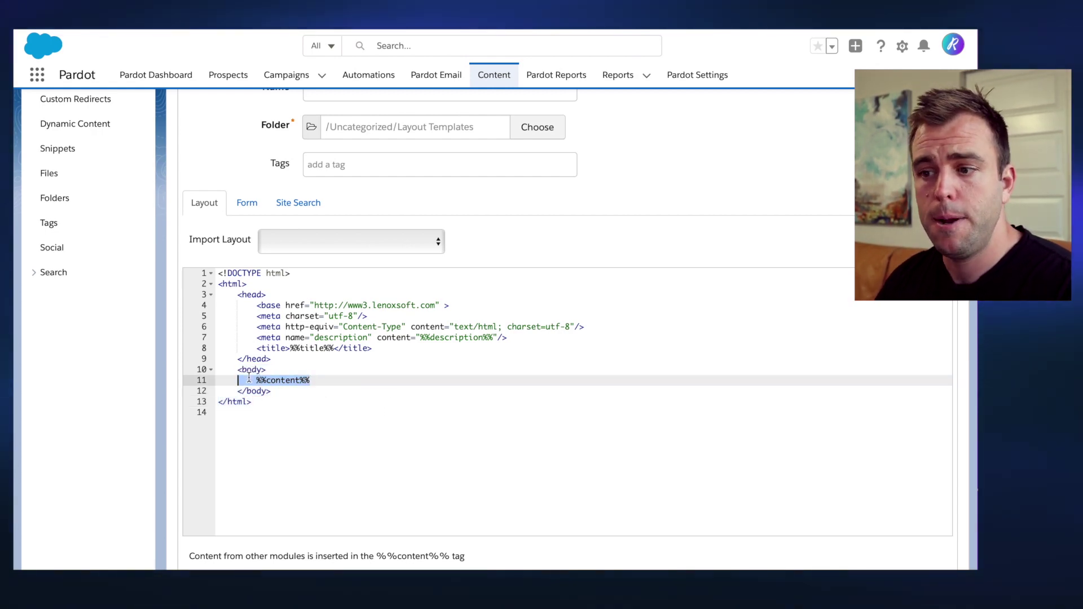
pyautogui.click(257, 380)
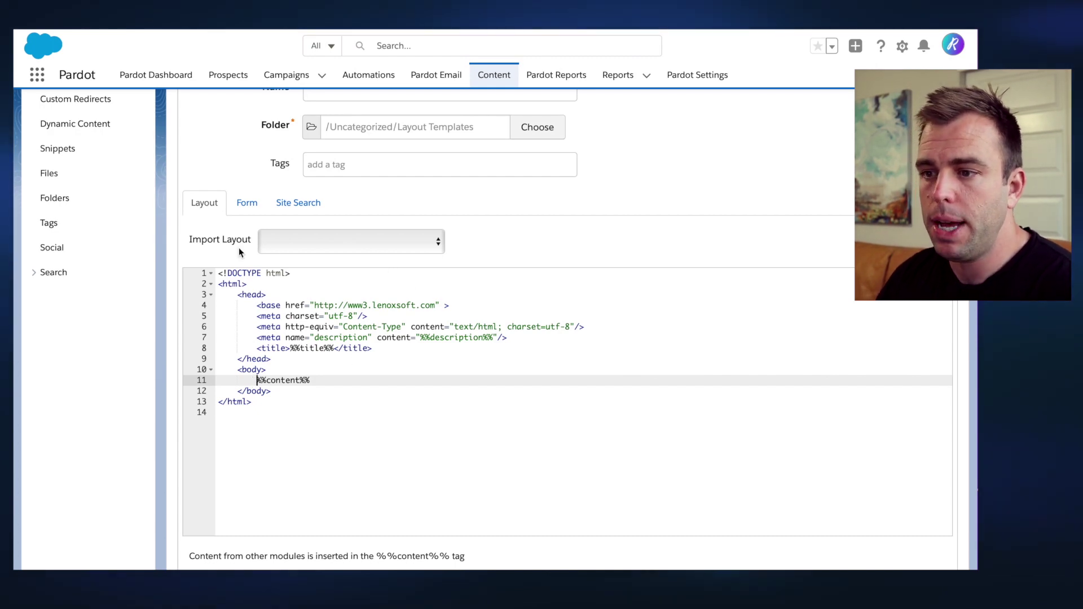
pyautogui.moveTo(183, 239); pyautogui.dragTo(252, 244)
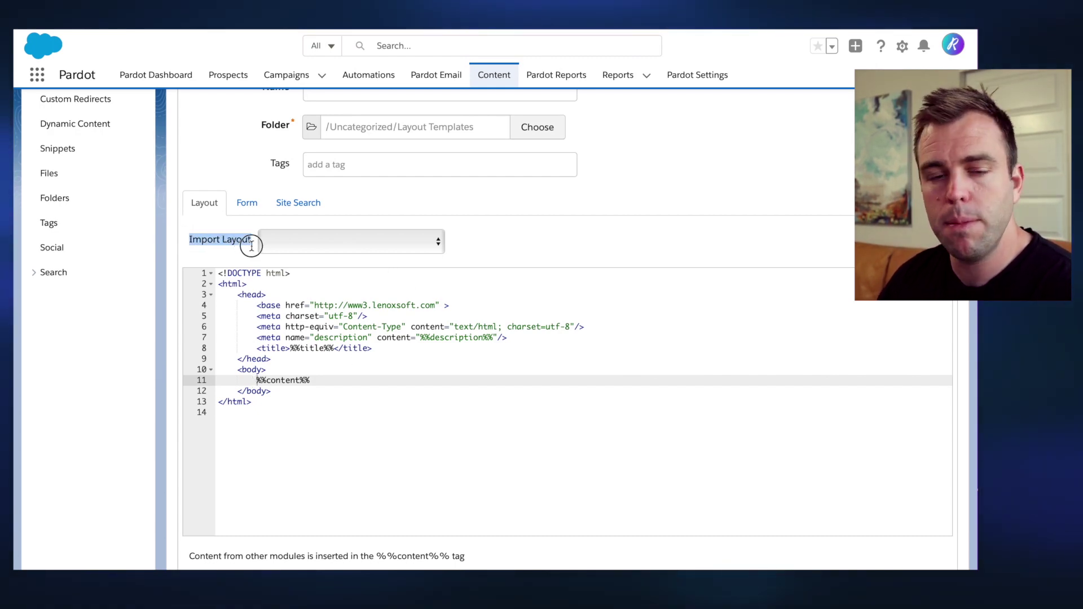
# Step: Import 'Responsive Template: Sales Ready', confirming replacement of the existing layout code
pyautogui.click(364, 245)
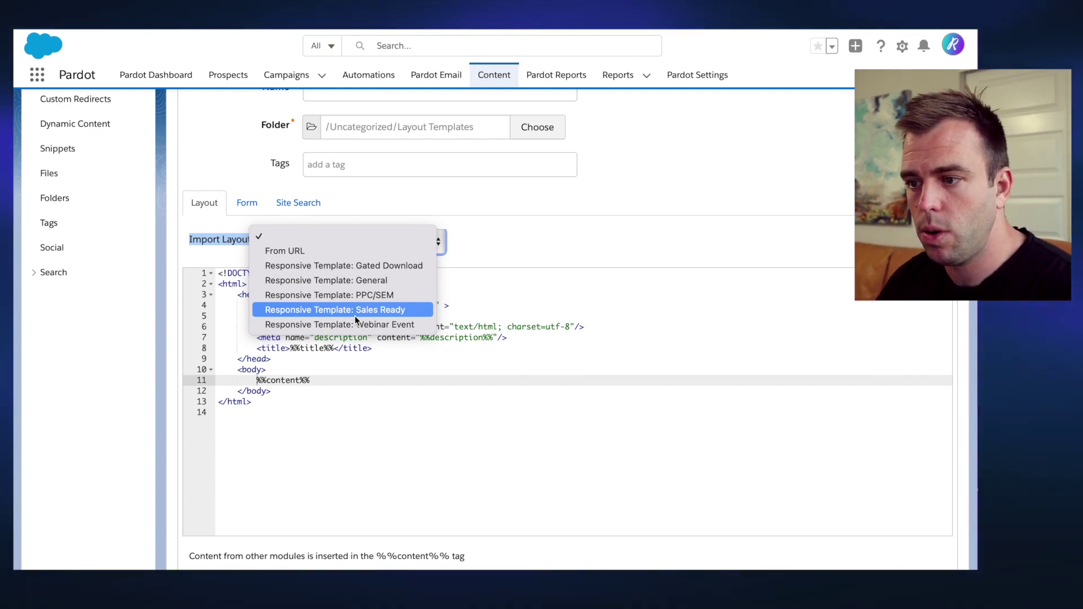
pyautogui.click(355, 309)
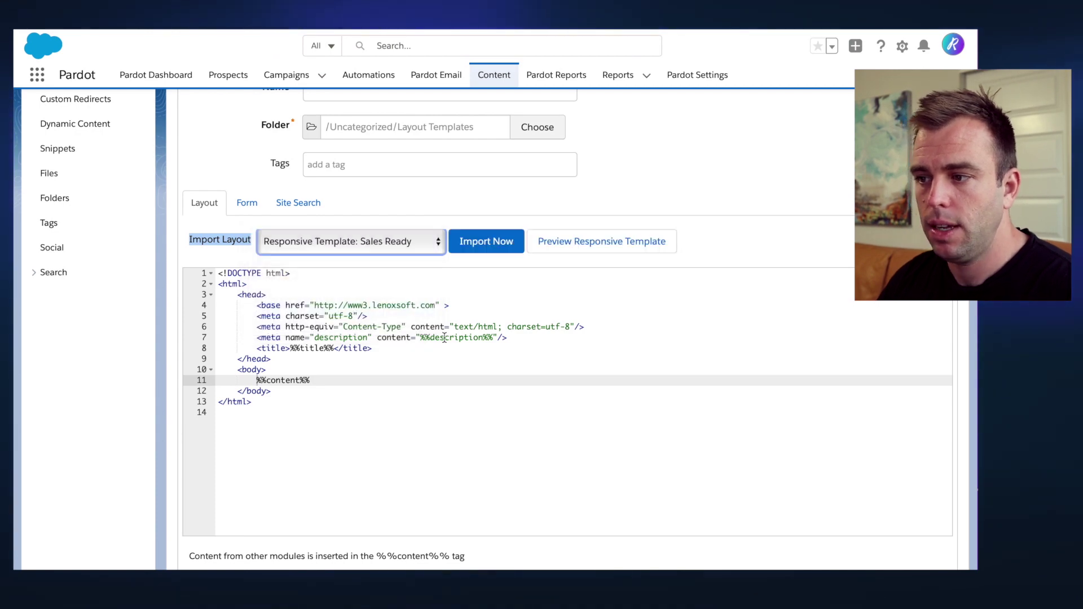
pyautogui.click(498, 242)
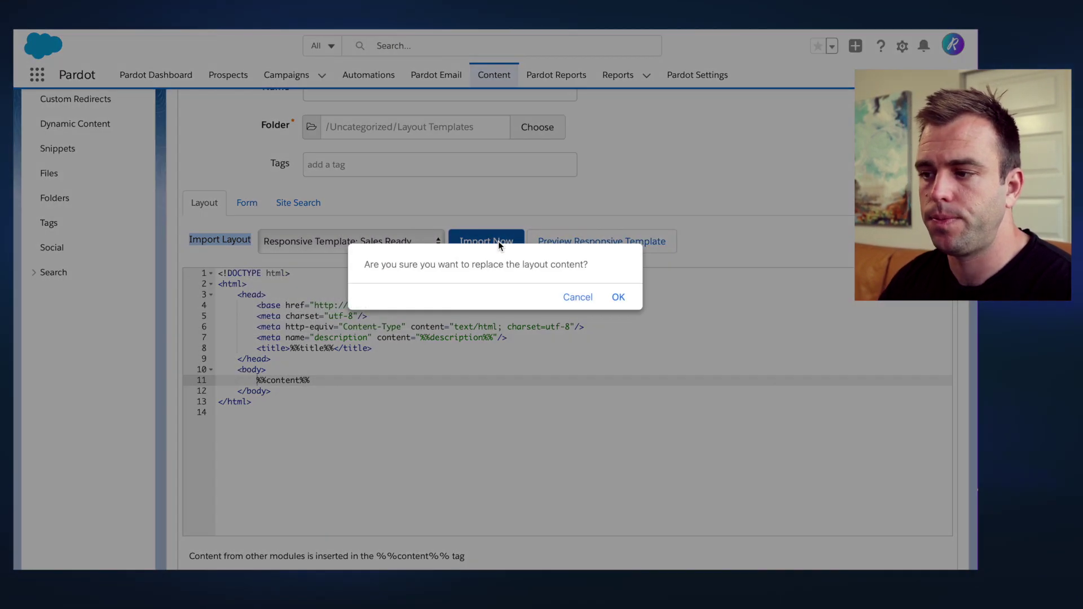
pyautogui.click(620, 298)
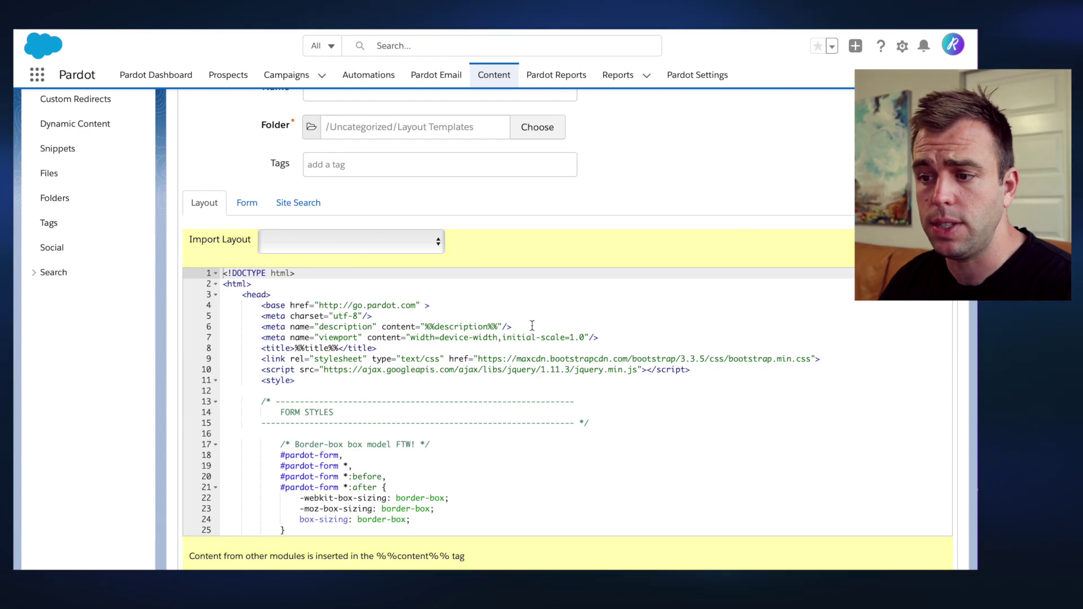
pyautogui.scroll(-1, 525, 377)
pyautogui.scroll(-5, 525, 376)
pyautogui.scroll(-3, 525, 376)
pyautogui.scroll(-8, 526, 377)
pyautogui.scroll(-5, 526, 376)
pyautogui.scroll(-3, 525, 376)
pyautogui.scroll(-3, 525, 376)
pyautogui.scroll(-2, 525, 376)
pyautogui.scroll(-6, 525, 374)
pyautogui.scroll(-8, 526, 374)
pyautogui.scroll(-7, 525, 374)
pyautogui.scroll(-8, 525, 373)
pyautogui.scroll(-4, 527, 367)
pyautogui.scroll(-6, 699, 199)
pyautogui.scroll(-6, 700, 200)
pyautogui.scroll(-4, 728, 133)
pyautogui.scroll(-3, 732, 138)
pyautogui.scroll(-3, 677, 203)
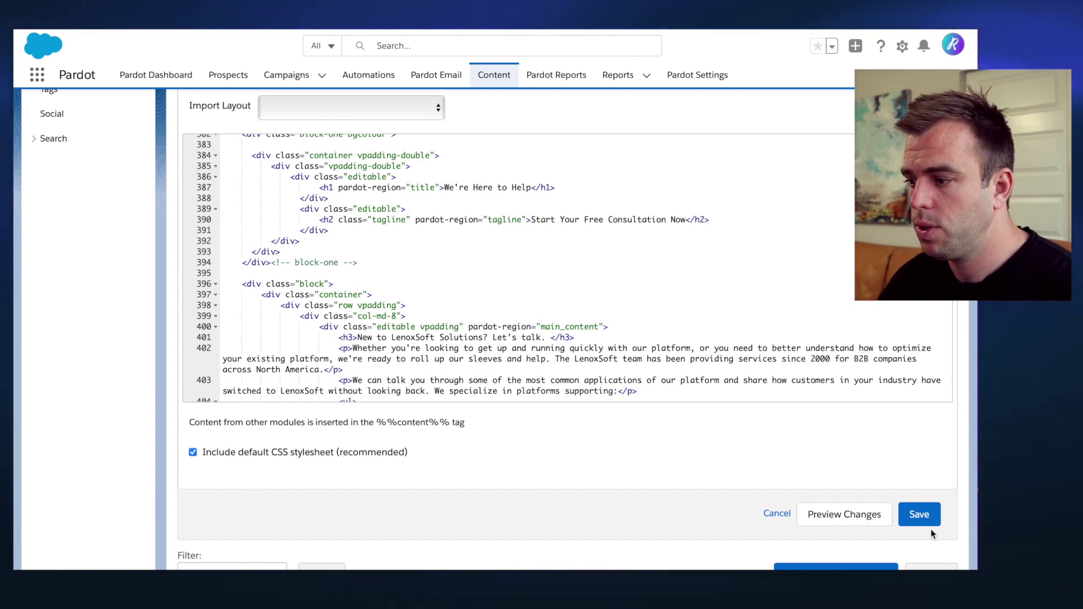
# Step: Save the layout, adding the required name 'Sales Ready Template' after the error
pyautogui.click(918, 514)
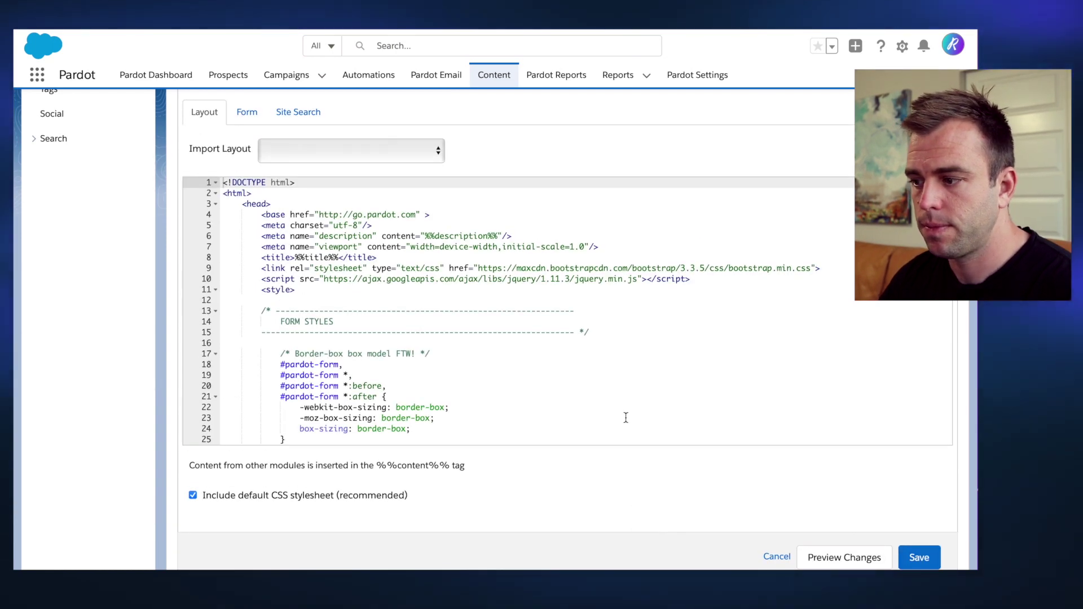
pyautogui.scroll(5, 625, 429)
pyautogui.click(443, 263)
pyautogui.write('Ready Temp')
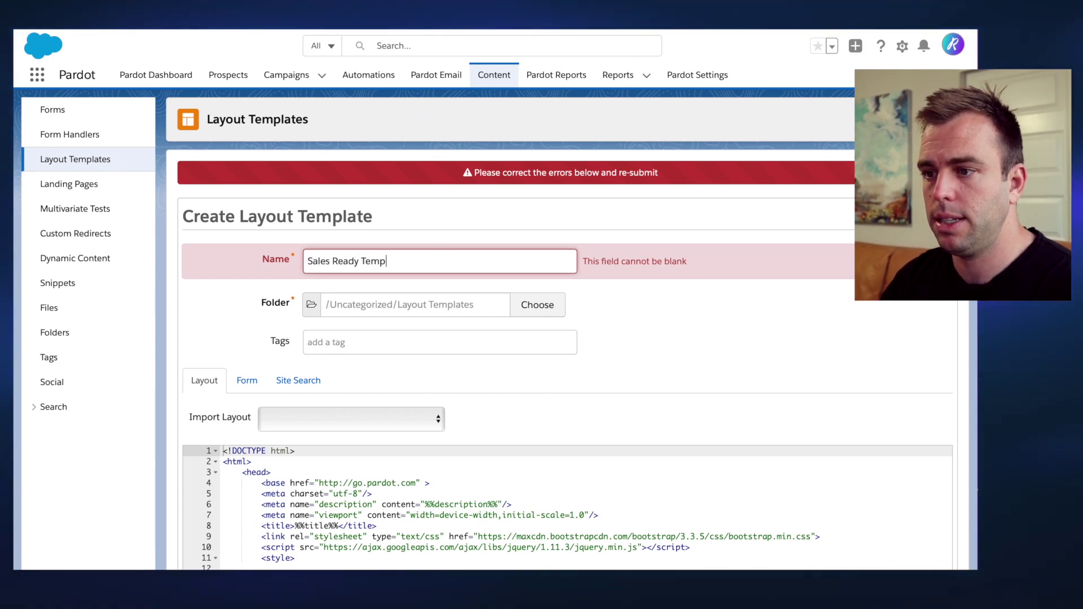
pyautogui.write('late')
pyautogui.scroll(-5, 738, 334)
pyautogui.scroll(-3, 761, 382)
pyautogui.scroll(-5, 846, 465)
pyautogui.scroll(-3, 915, 524)
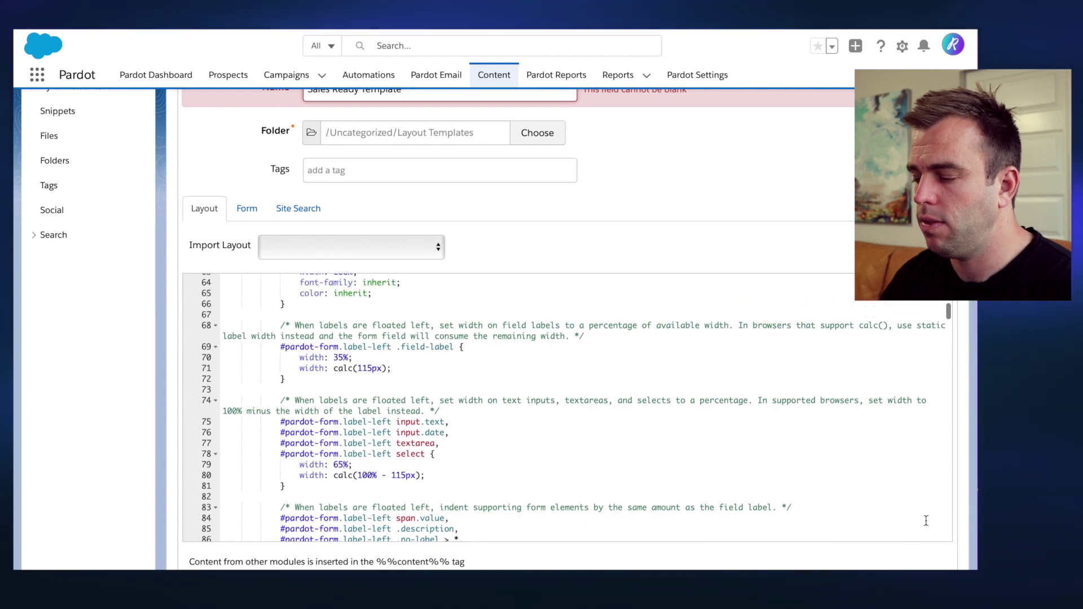
pyautogui.scroll(-5, 935, 547)
pyautogui.scroll(-1, 935, 547)
pyautogui.click(926, 515)
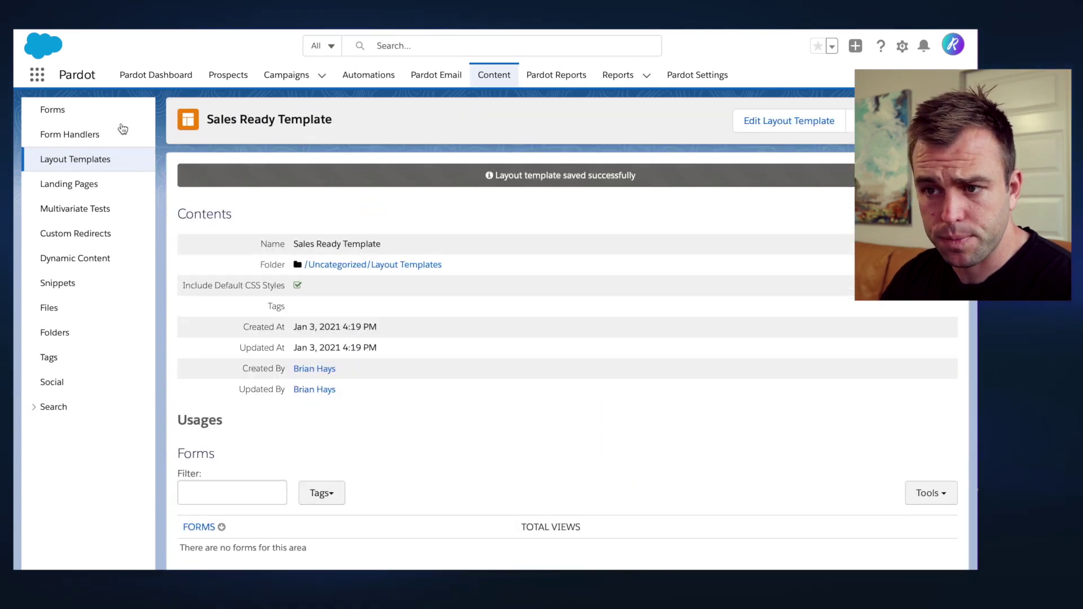
# Step: Resume the saved landing page wizard and pick the Sales Ready Template content layout
pyautogui.click(69, 184)
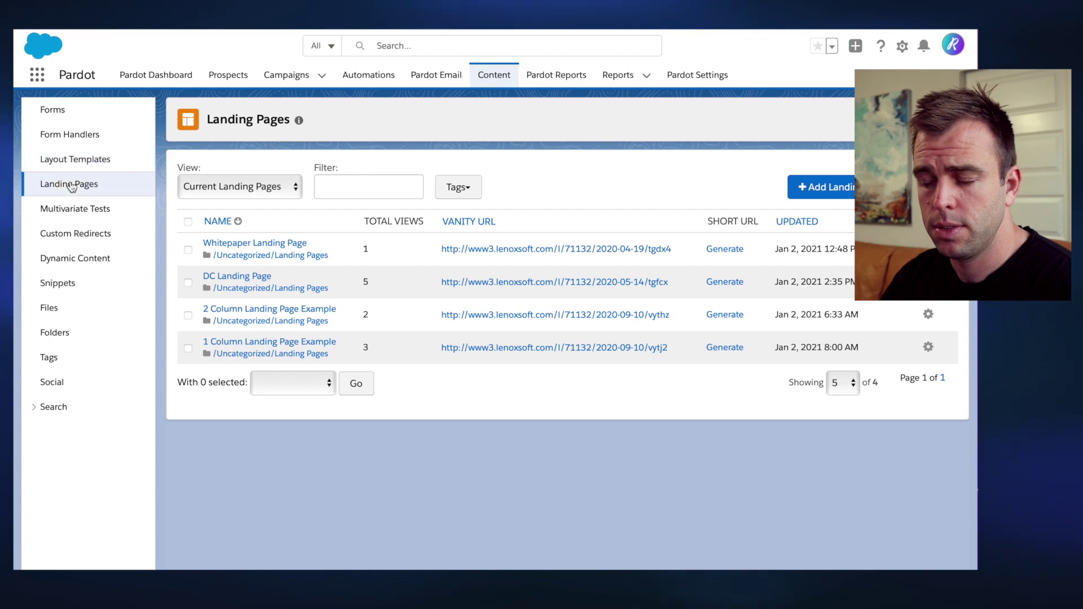
pyautogui.click(825, 187)
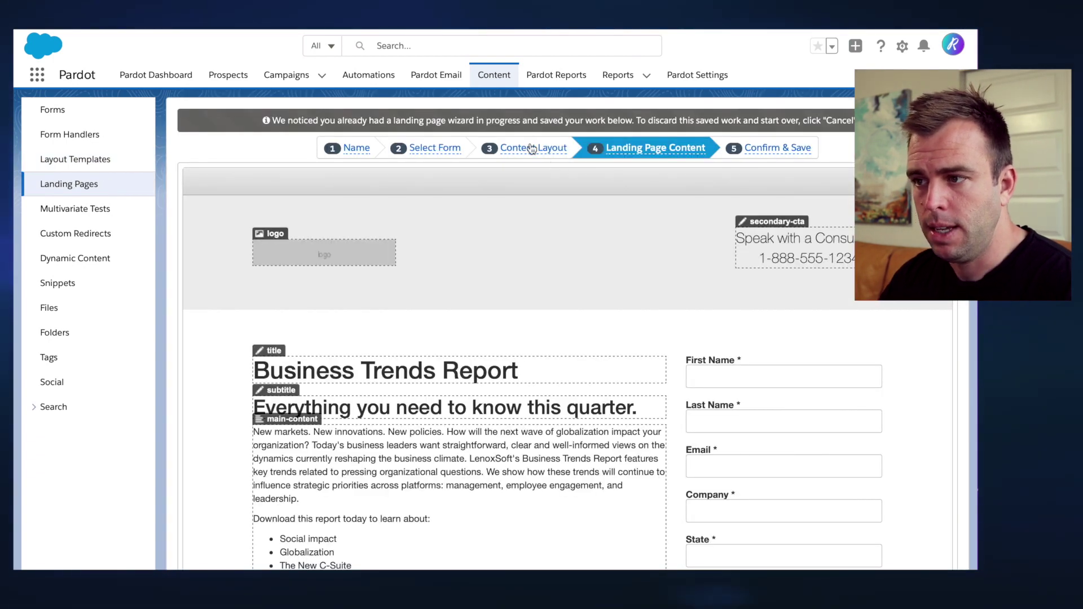
pyautogui.click(532, 148)
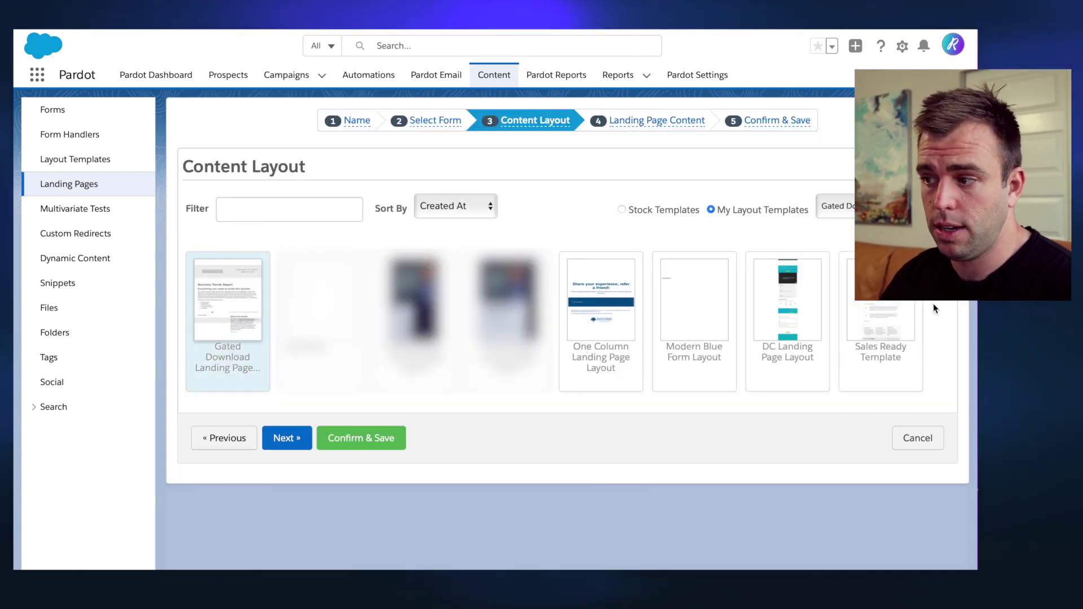
pyautogui.click(898, 319)
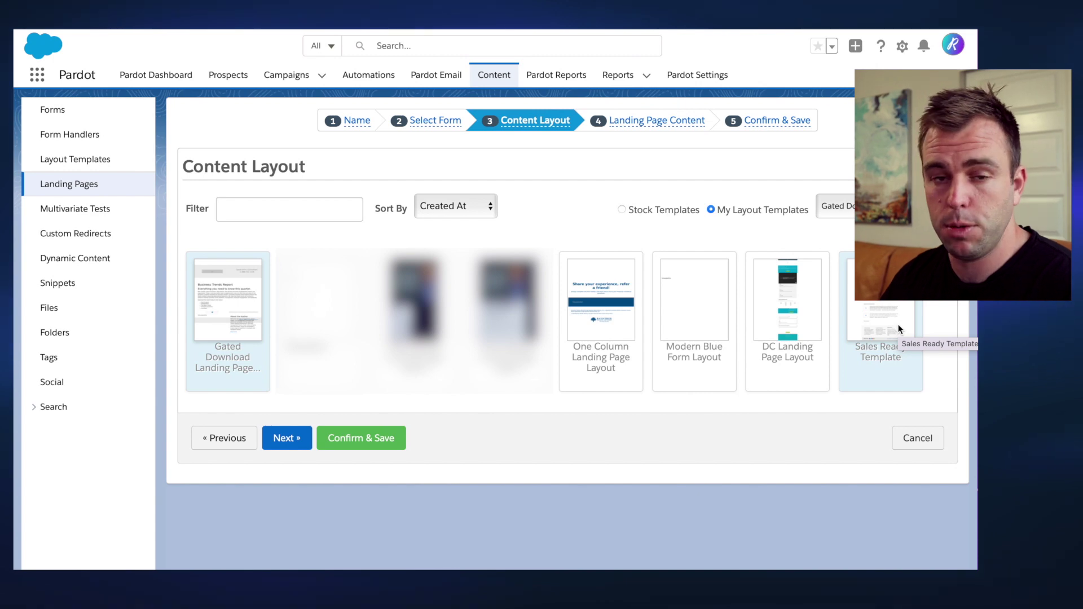
pyautogui.click(891, 320)
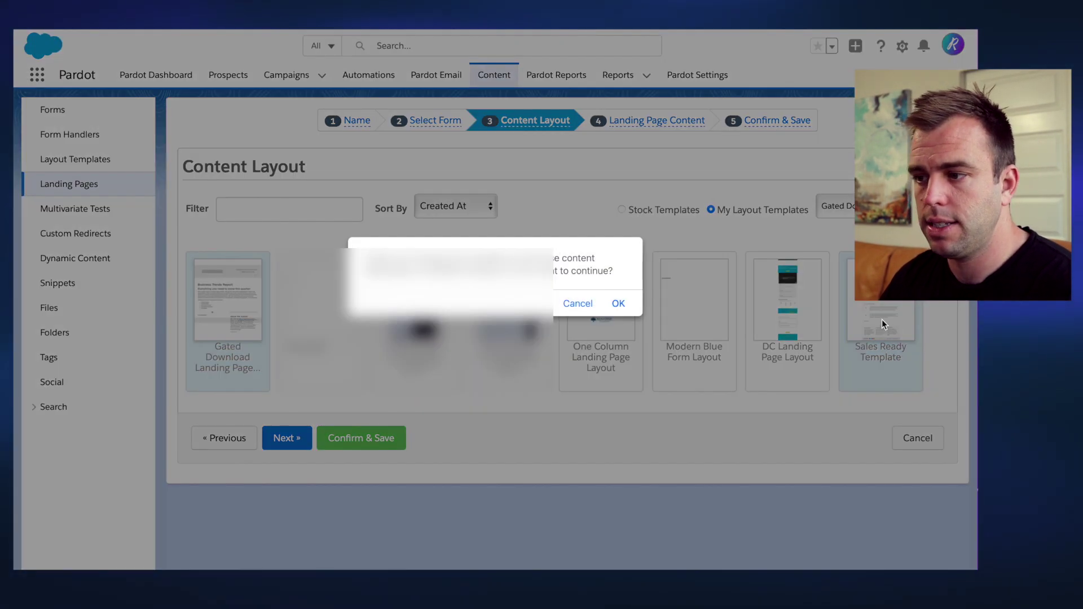
# Step: Confirm replacing the page content, then retitle the page 'We're Here to Help!!!!!'
pyautogui.click(619, 304)
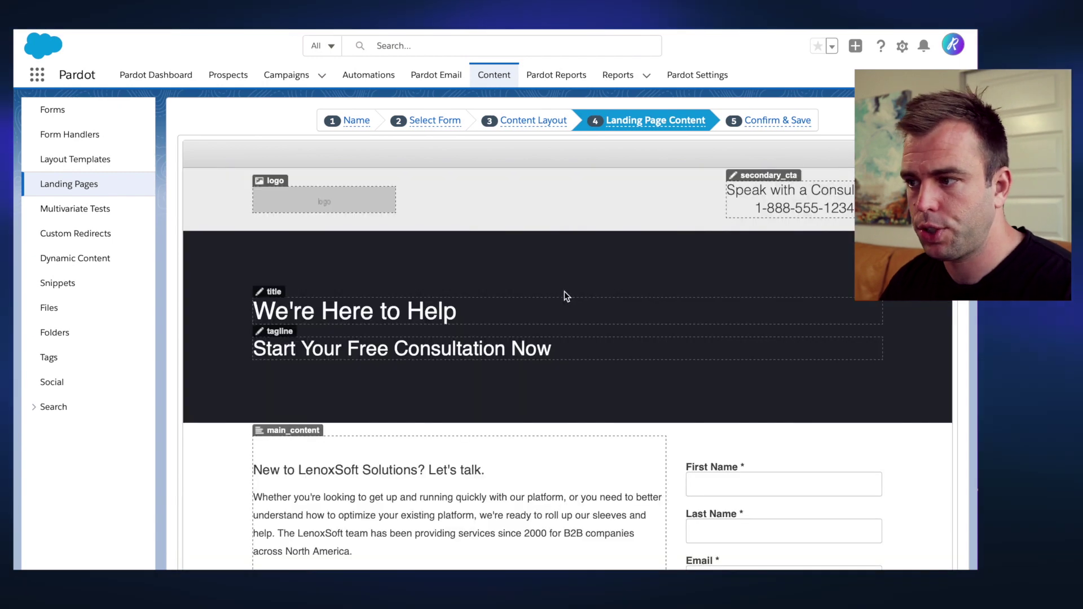
pyautogui.scroll(-1, 567, 388)
pyautogui.scroll(-1, 566, 388)
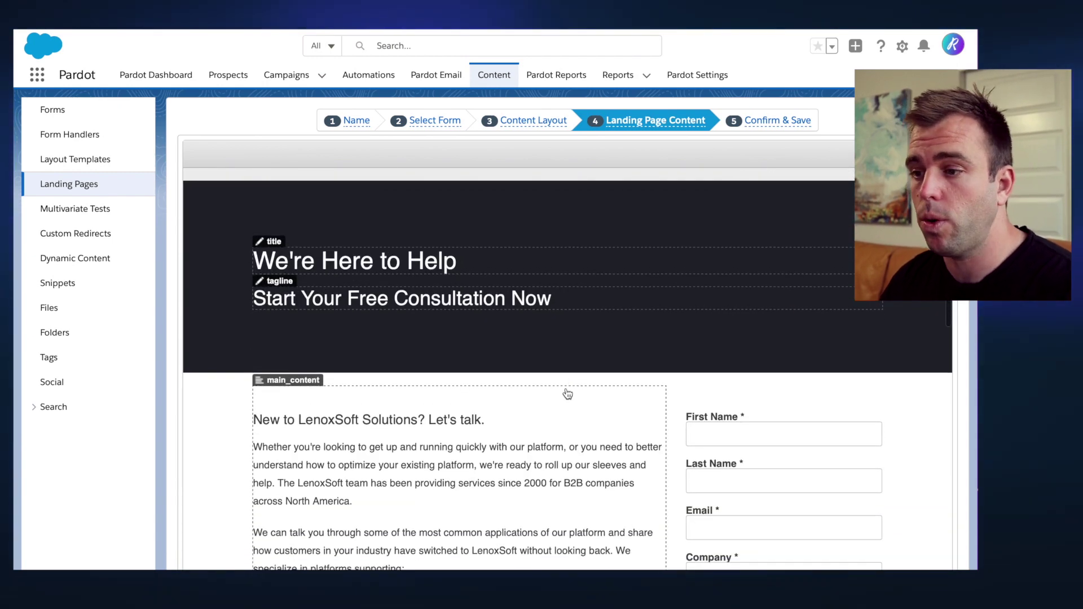
pyautogui.scroll(1, 418, 261)
pyautogui.click(417, 261)
pyautogui.click(393, 322)
pyautogui.write('!!!')
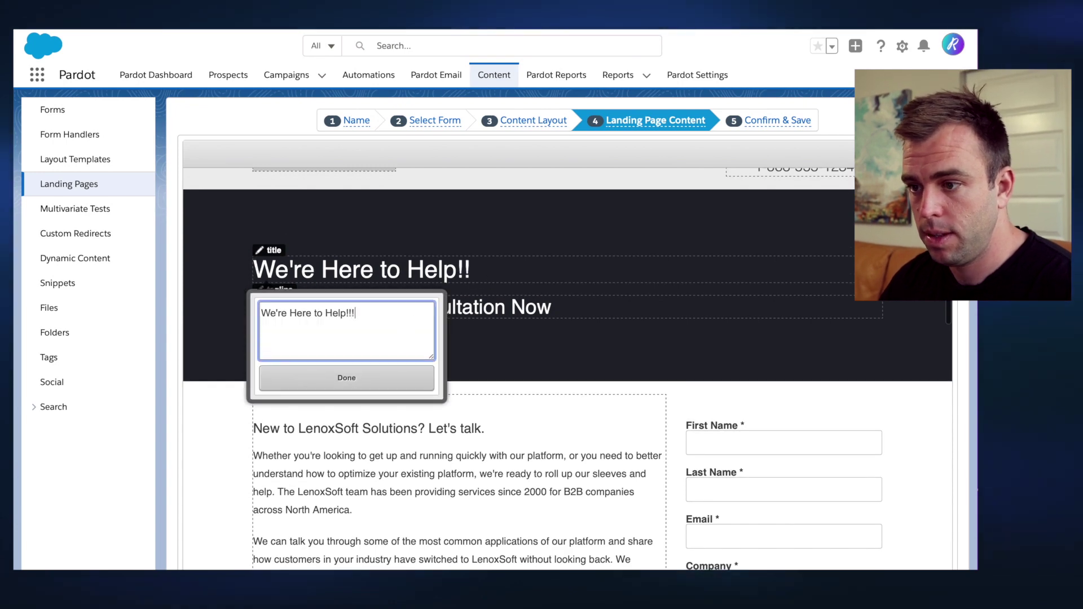
pyautogui.write('!!')
pyautogui.click(386, 375)
pyautogui.scroll(-2, 502, 405)
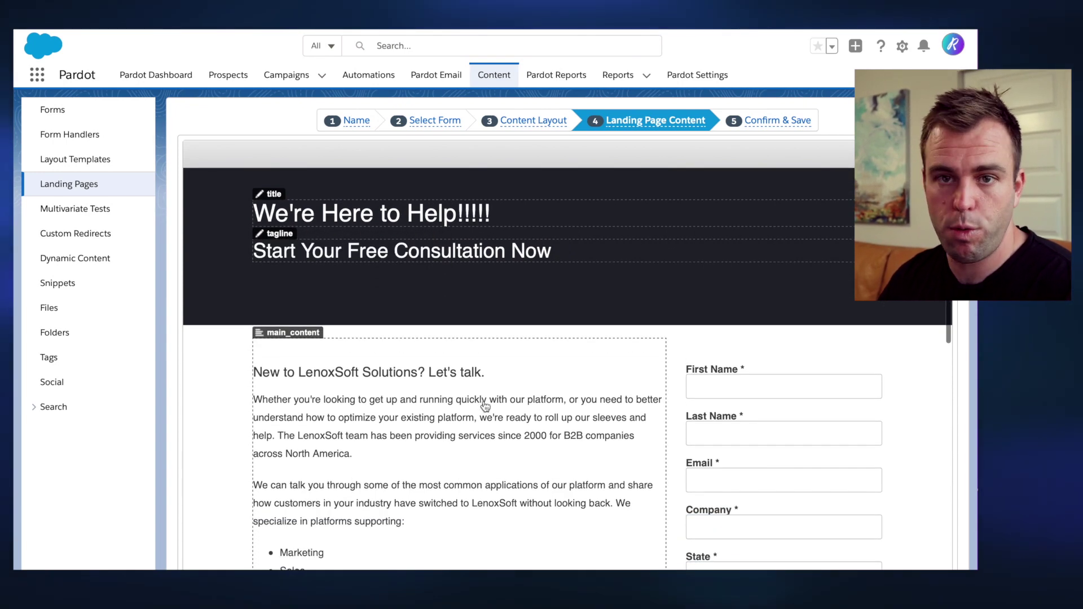
pyautogui.scroll(-3, 502, 405)
pyautogui.scroll(-3, 540, 376)
pyautogui.scroll(-3, 541, 377)
pyautogui.scroll(-3, 540, 377)
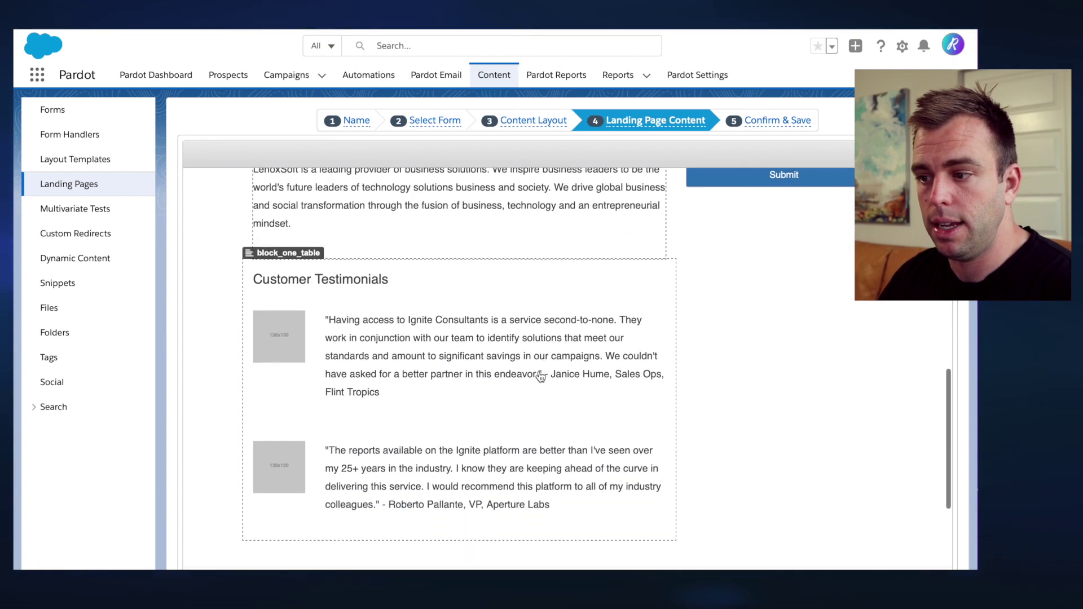
pyautogui.scroll(-3, 540, 376)
pyautogui.scroll(-3, 541, 376)
pyautogui.scroll(-2, 541, 376)
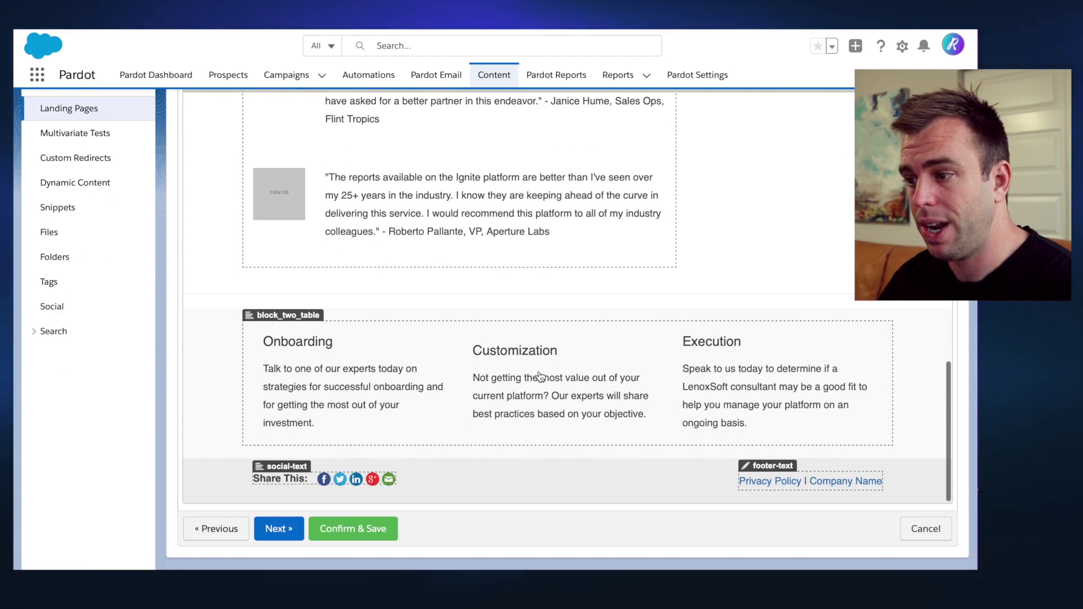
pyautogui.scroll(3, 541, 377)
pyautogui.scroll(3, 540, 377)
pyautogui.scroll(3, 540, 377)
pyautogui.scroll(3, 541, 377)
pyautogui.scroll(3, 541, 377)
pyautogui.scroll(2, 541, 377)
pyautogui.scroll(3, 540, 376)
pyautogui.scroll(2, 541, 376)
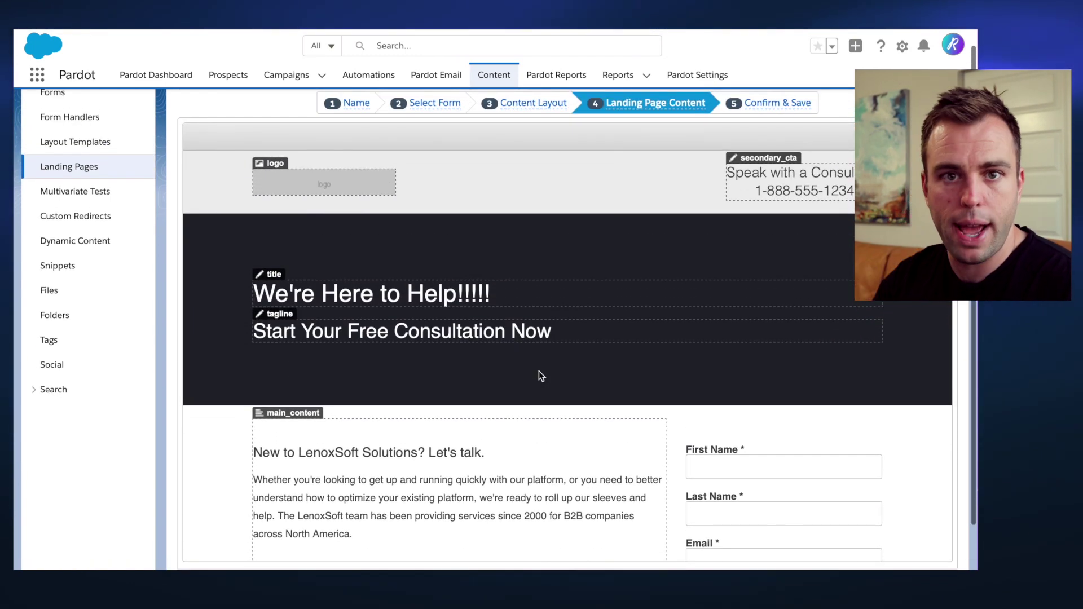
pyautogui.scroll(1, 539, 371)
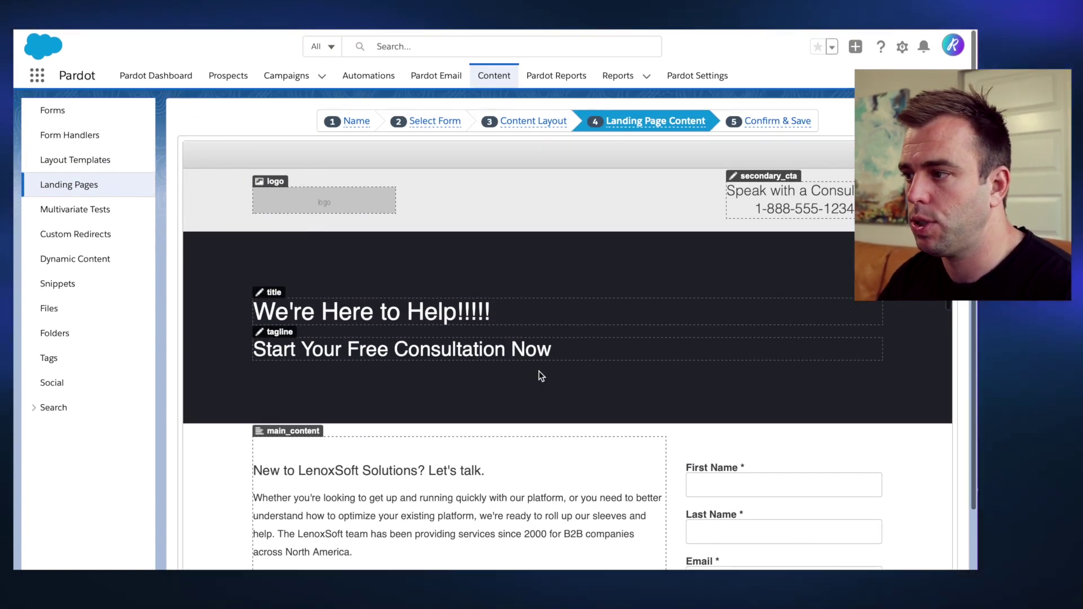
pyautogui.scroll(-5, 596, 316)
pyautogui.scroll(-5, 597, 316)
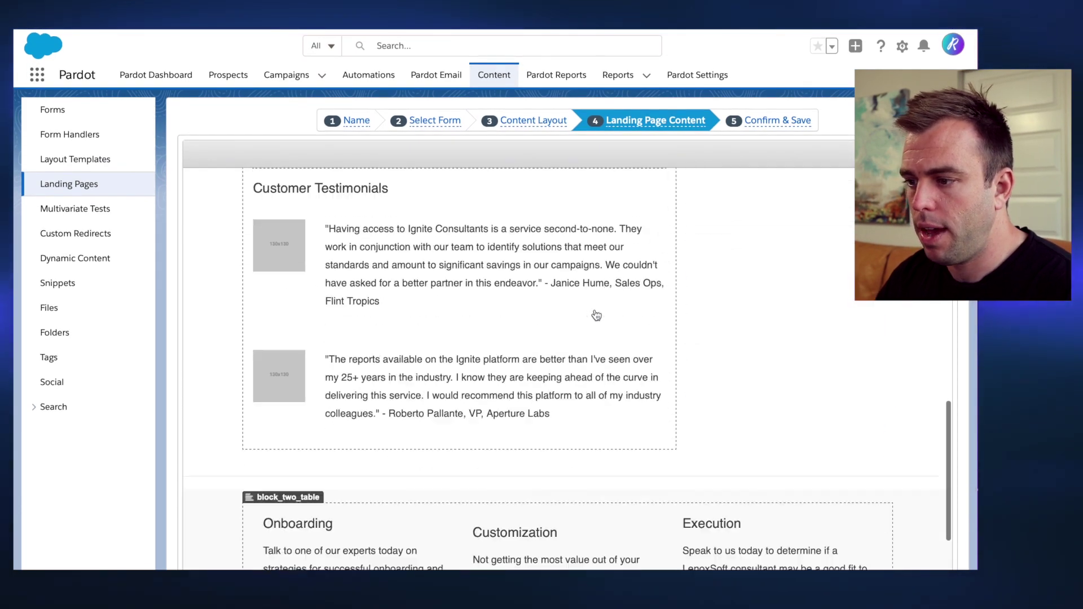
pyautogui.scroll(-5, 596, 316)
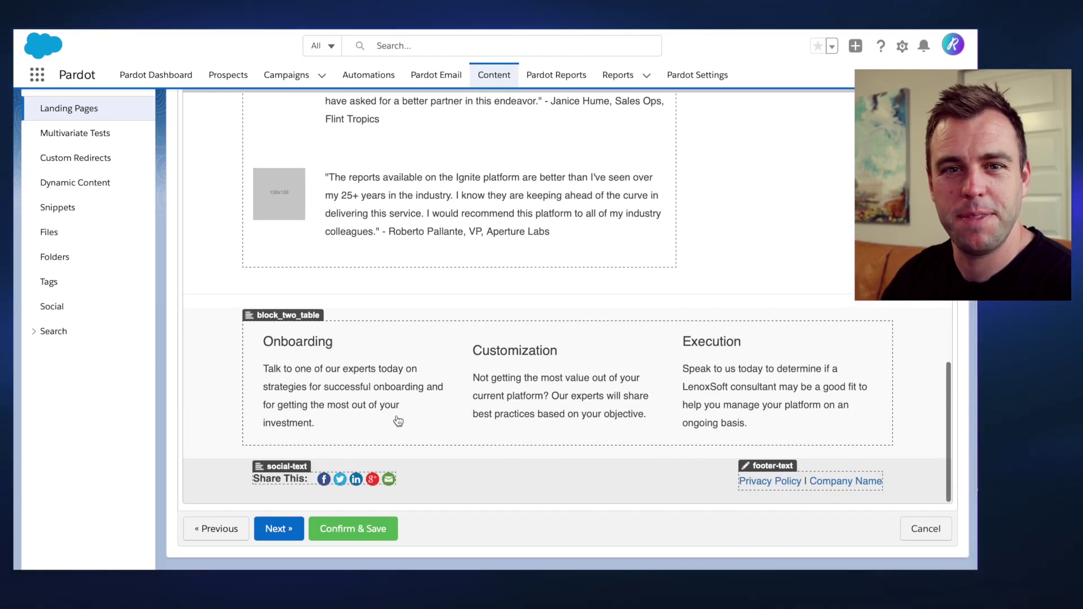